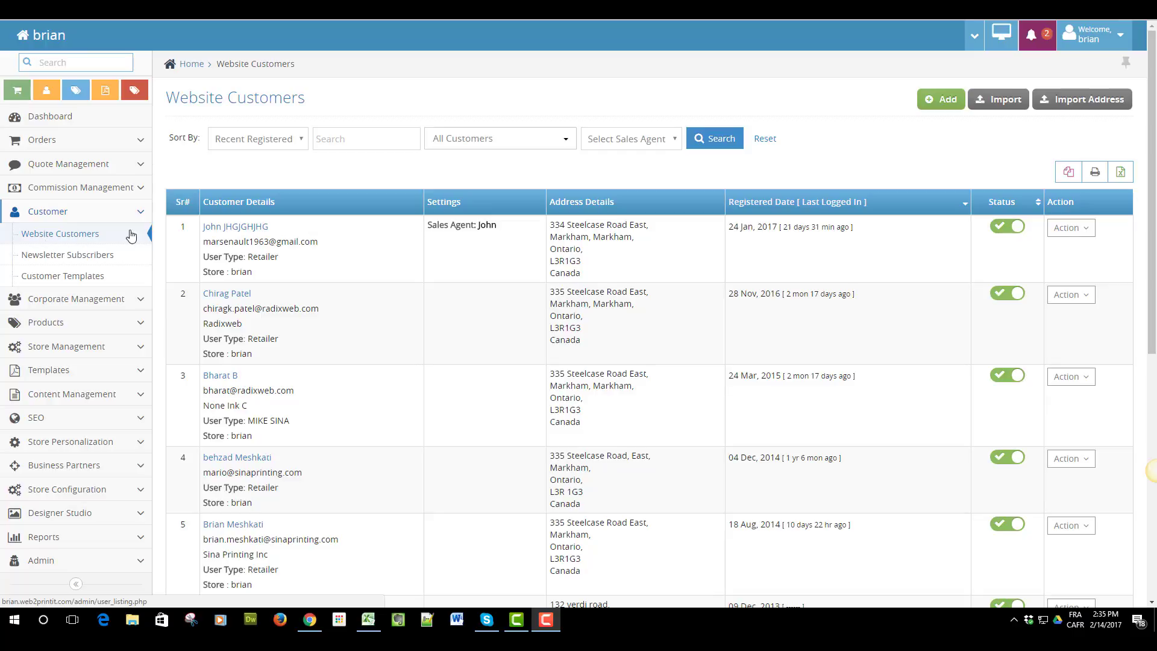
Step: Start the website customer import, download the sample CSV file, and open it full-size in Excel
click(1011, 107)
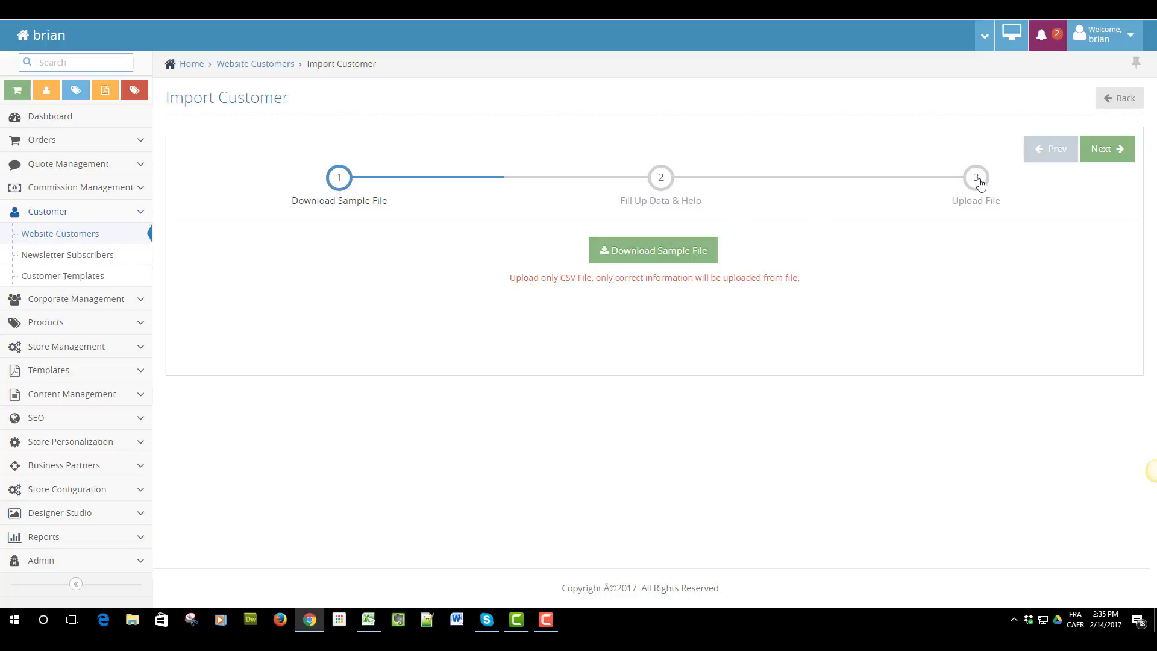
click(653, 250)
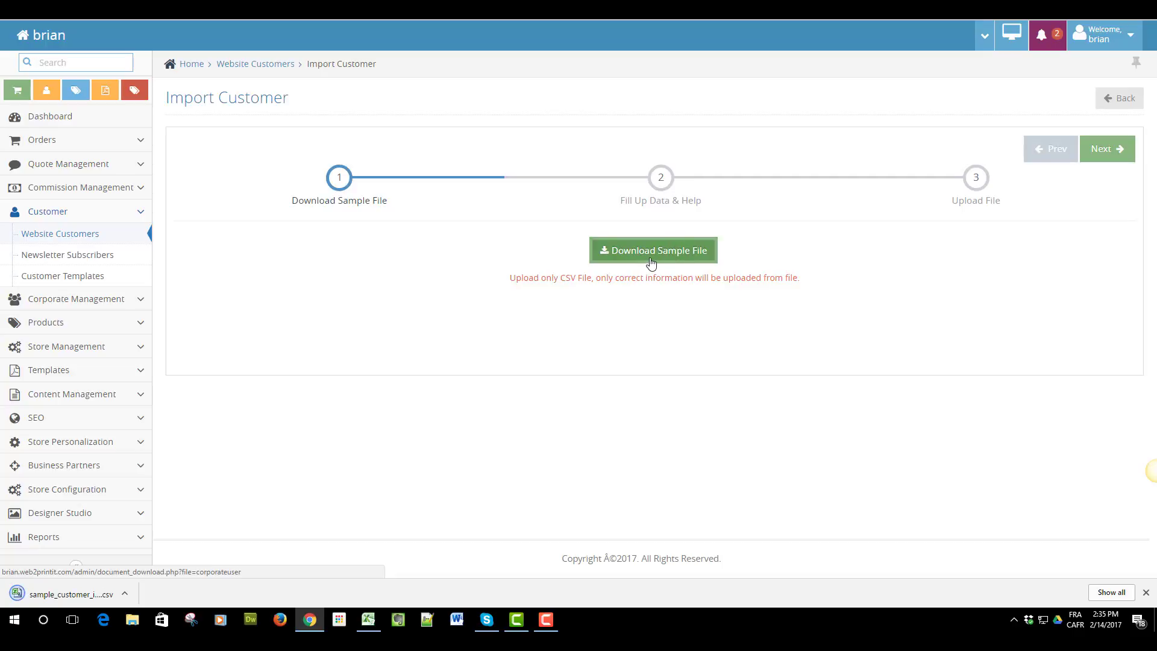
click(36, 595)
click(43, 596)
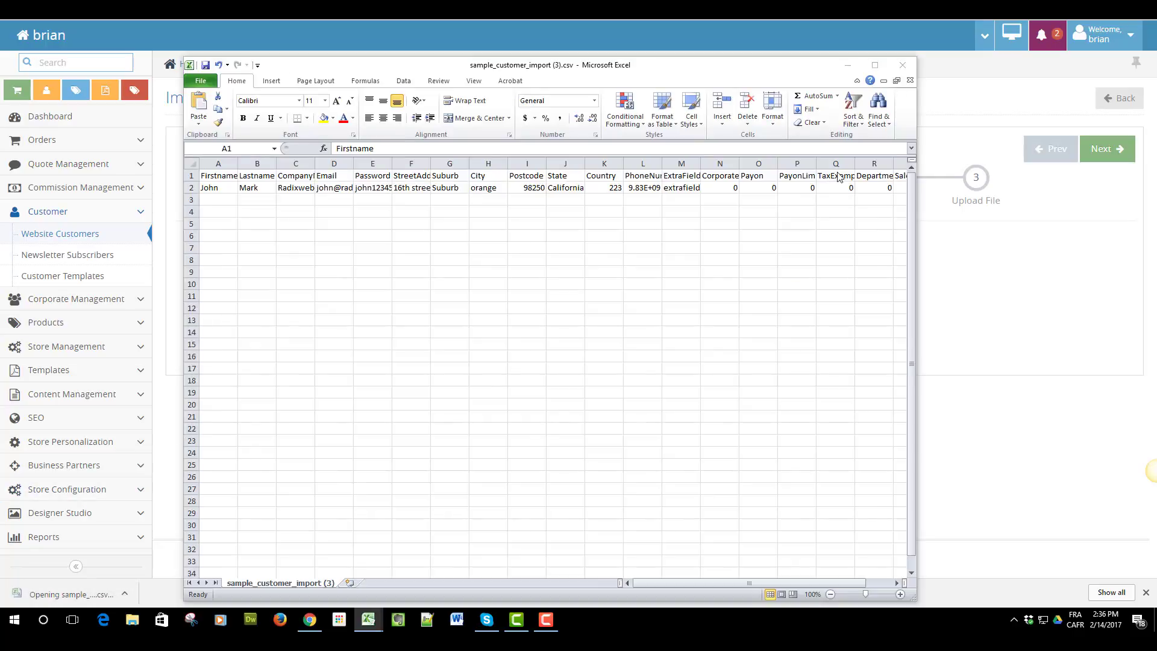
click(874, 65)
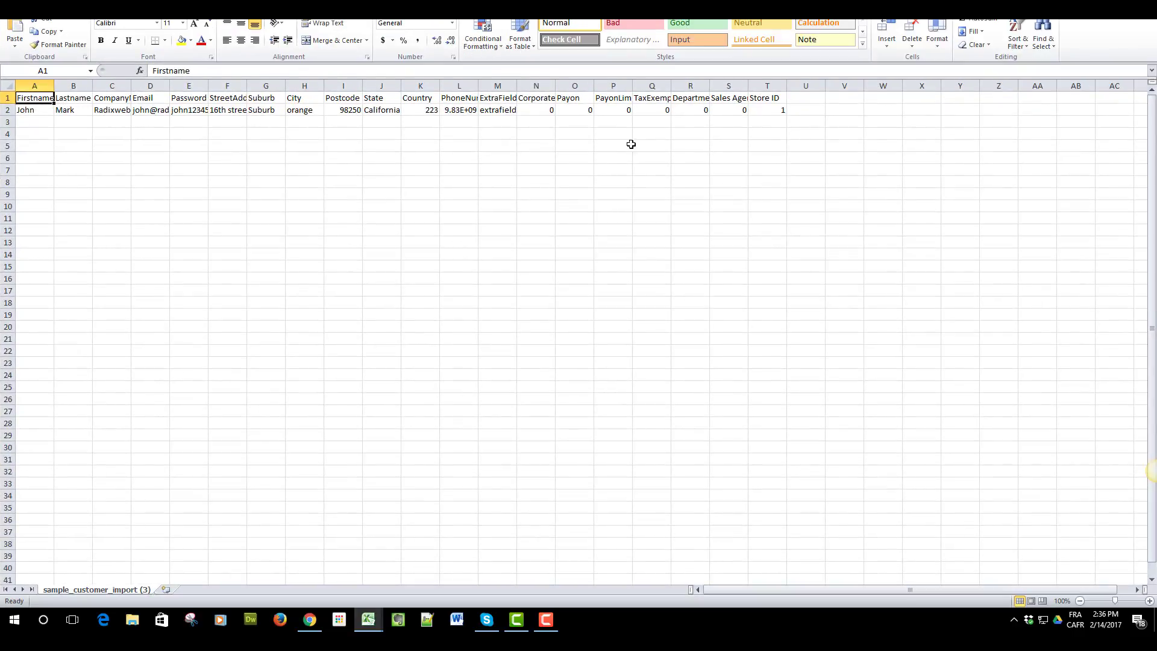
Step: Clear the sample customer's data in row 2 from Firstname through ExtraField, keeping the Corporate to Store ID values
drag(550, 109, 782, 109)
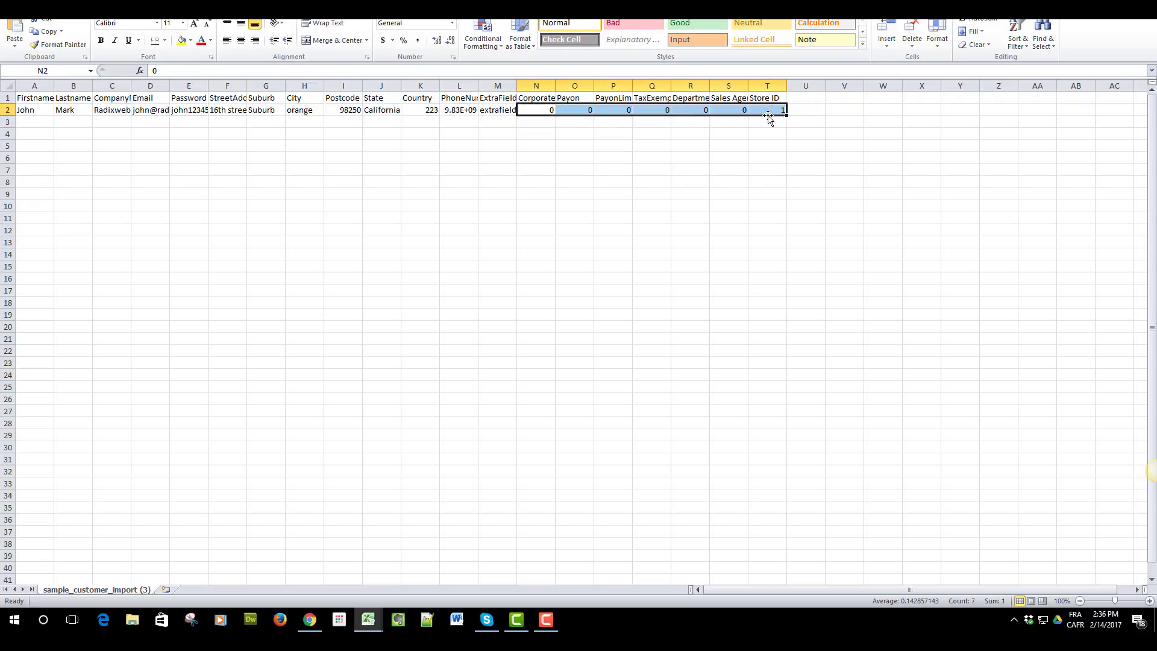
click(501, 111)
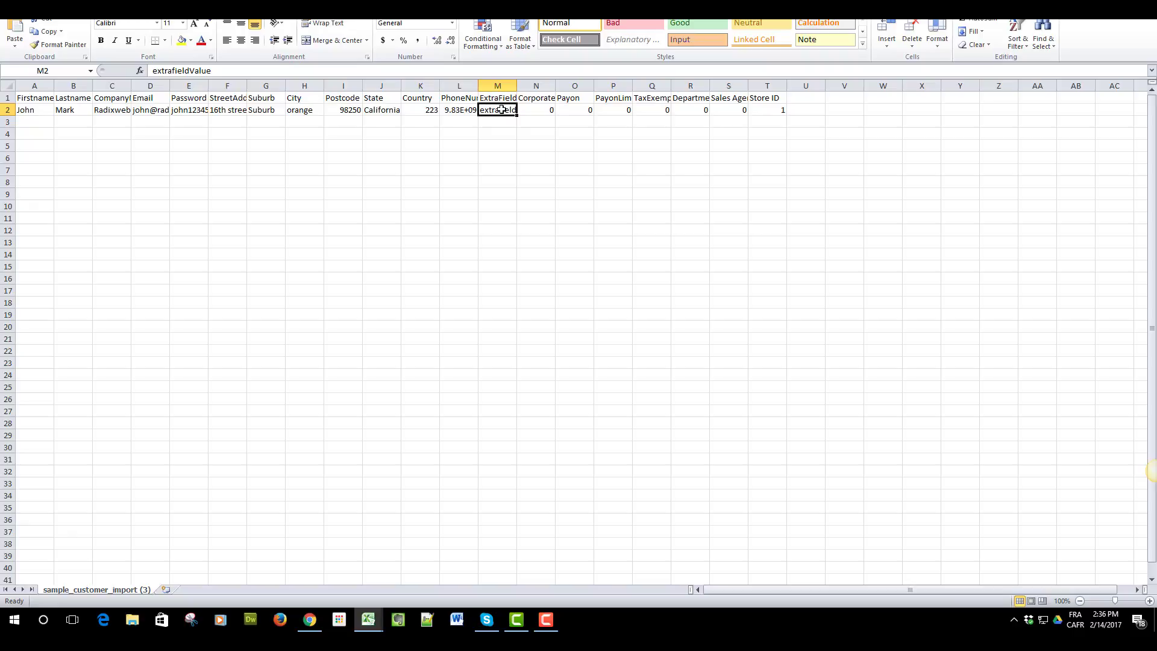
key(shift+Home)
key(Delete)
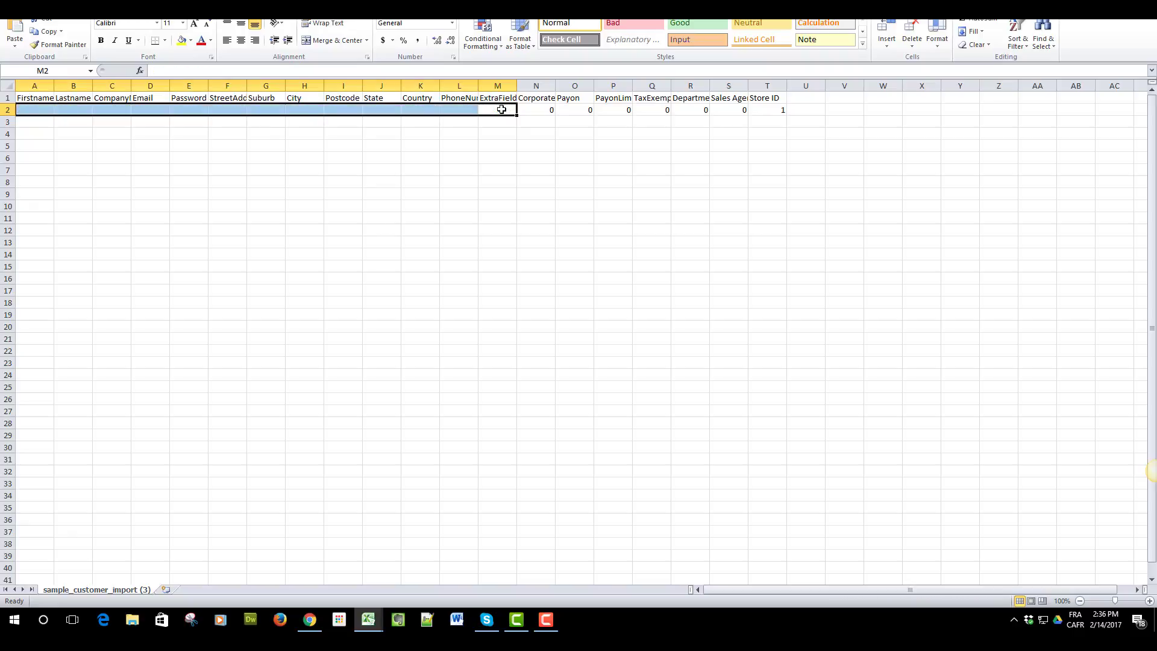
Step: Examine the empty customer columns from Firstname through ExtraField that need the store's own customer data
click(546, 111)
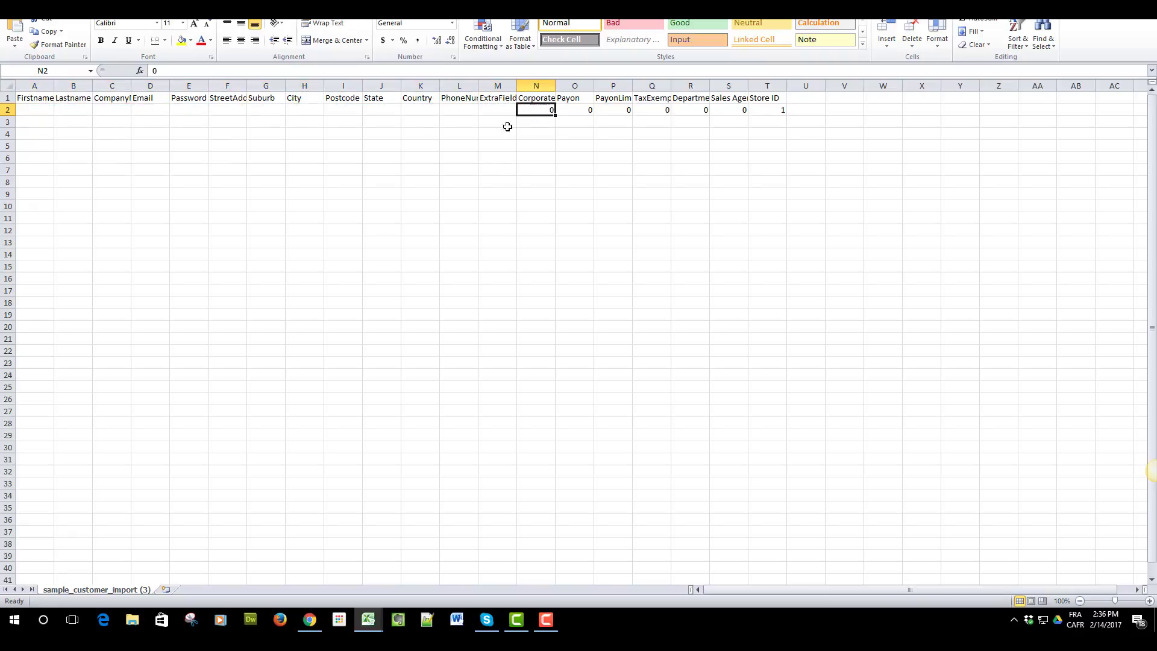
click(18, 109)
click(69, 108)
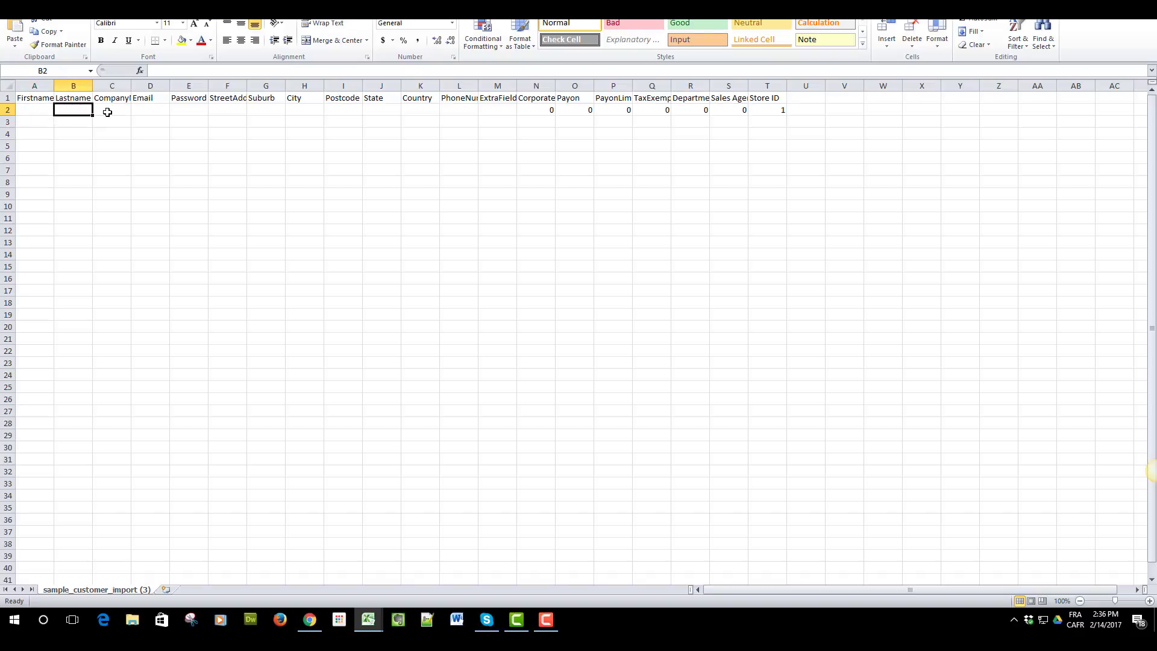
click(107, 110)
click(167, 111)
click(193, 110)
click(224, 110)
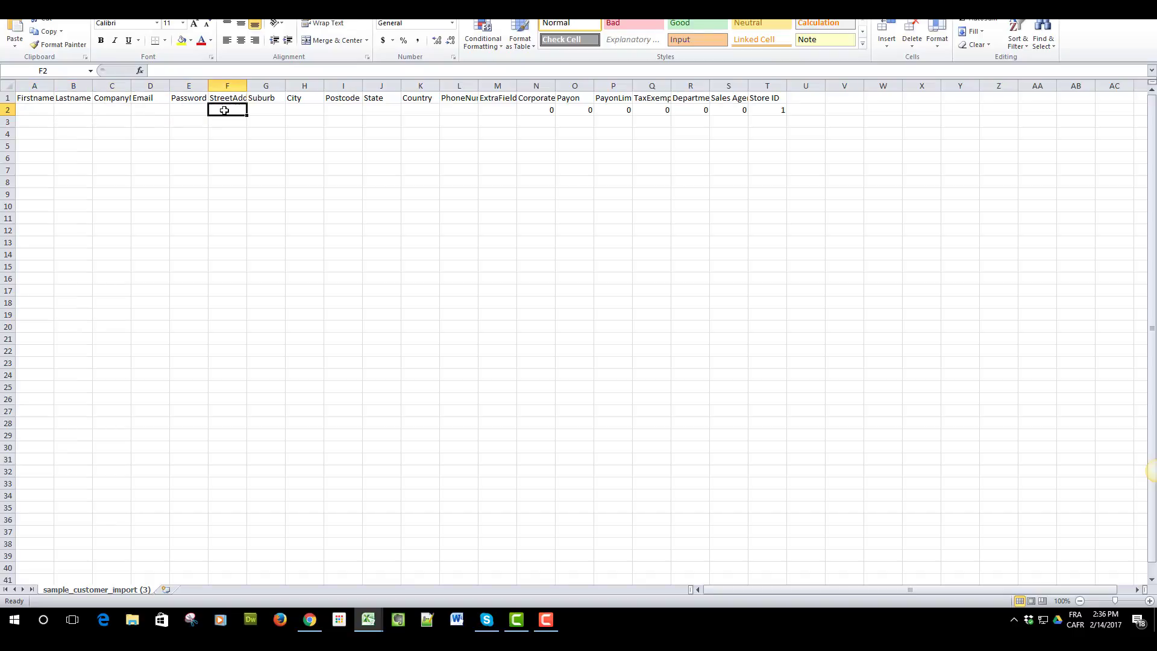
drag(39, 109, 511, 544)
scroll(520, 453, up, 1)
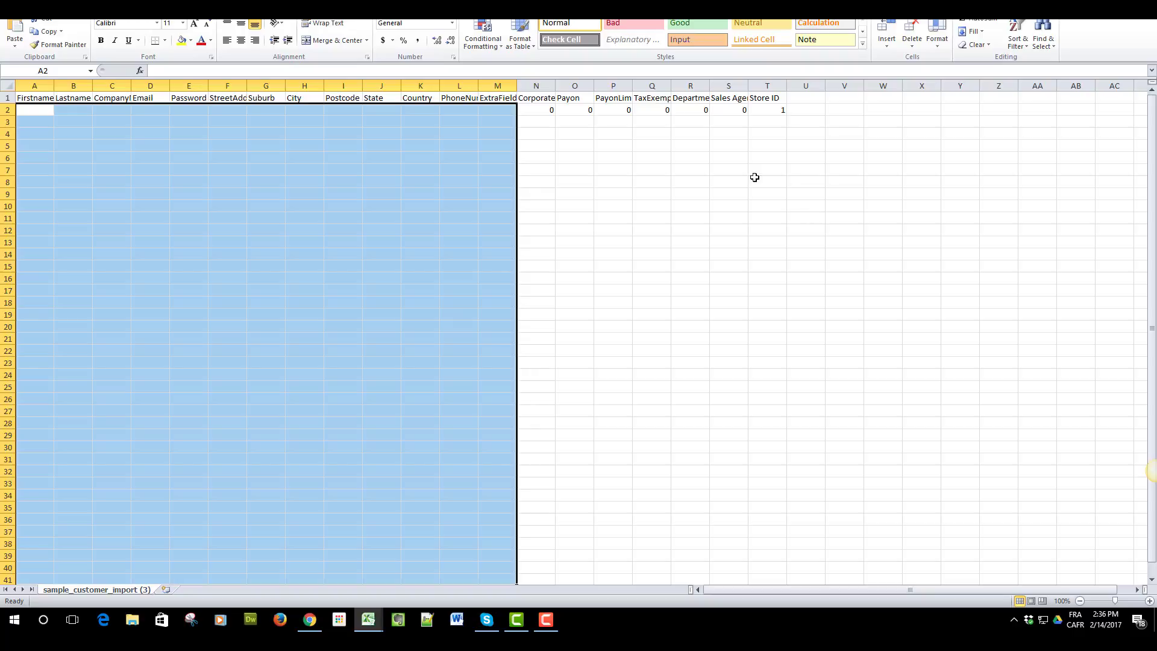
Step: Copy the default values in N2:T2, covering Corporate through Store ID, down the empty rows below
drag(550, 114, 779, 110)
key(ctrl+c)
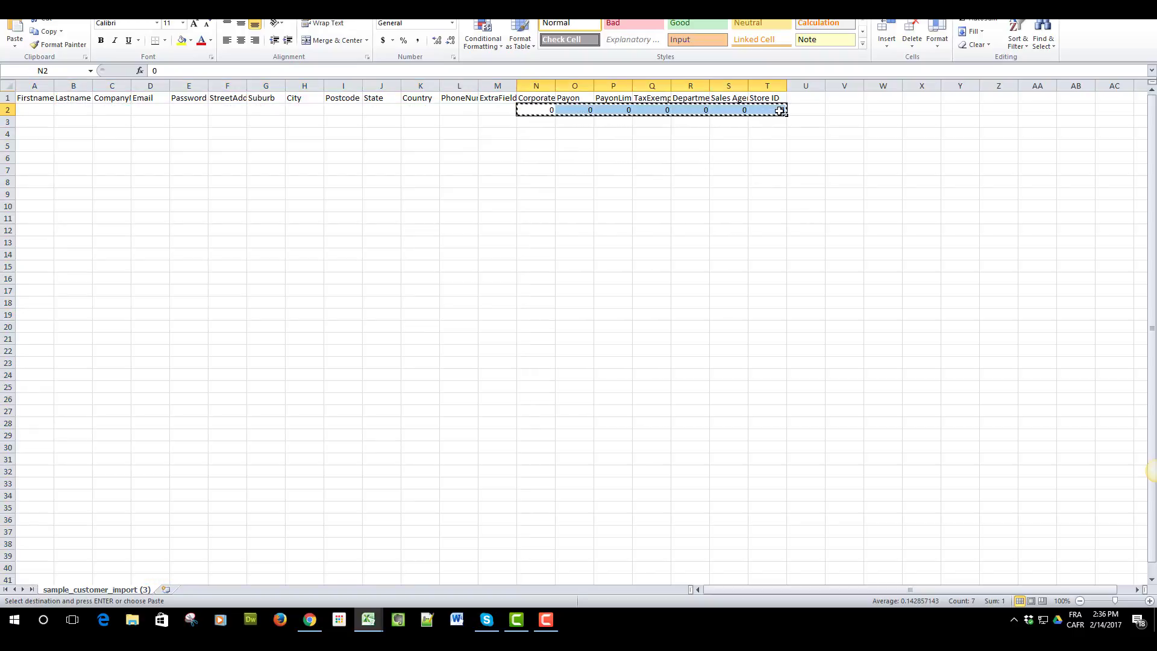
key(shift+Down)
key(shift+Down)
key(shift+Down)
key(shift+Down)
key(shift+Down)
key(shift+Down)
key(shift+Down)
key(shift+Down)
key(shift+Down)
key(shift+Down)
key(shift+Down)
key(shift+Down)
key(shift+Down)
key(shift+Down)
key(shift+Down)
key(shift+Down)
key(shift+Down)
key(shift+Down)
key(shift+Down)
key(shift+Down)
key(ctrl+shift+Down)
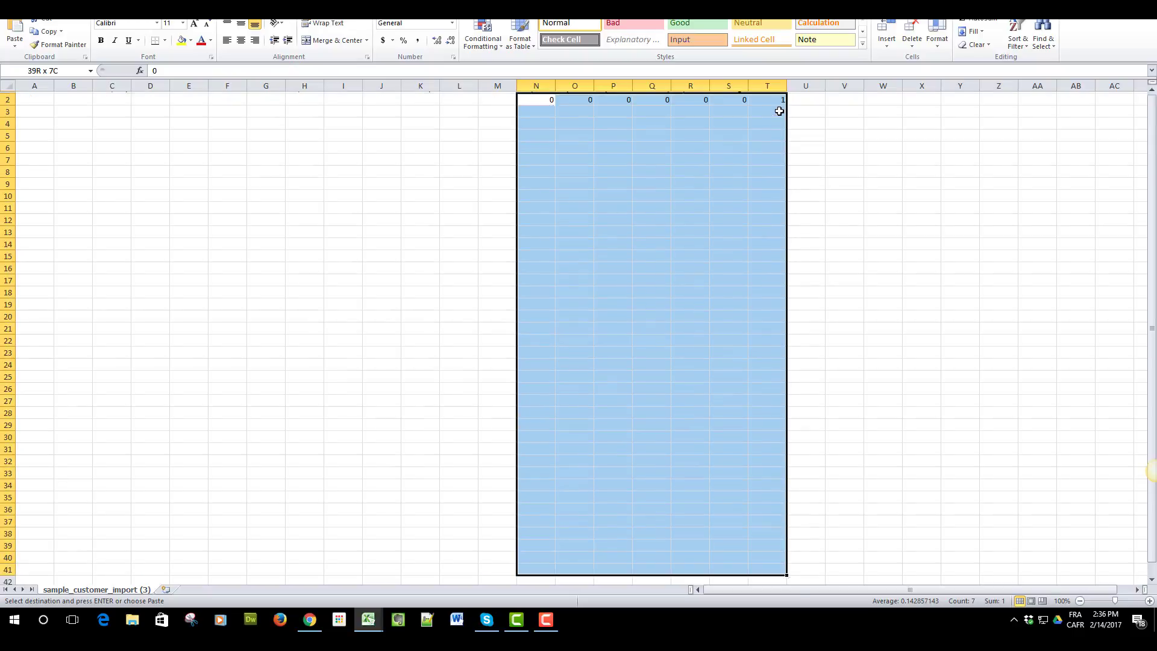
key(Return)
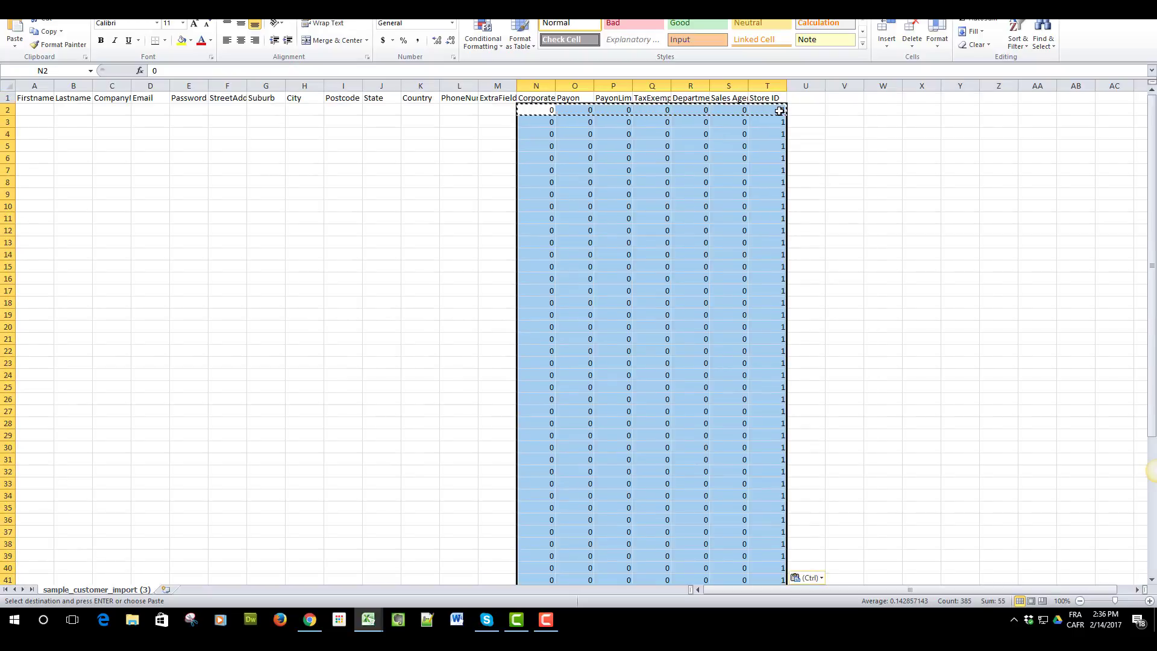
click(24, 109)
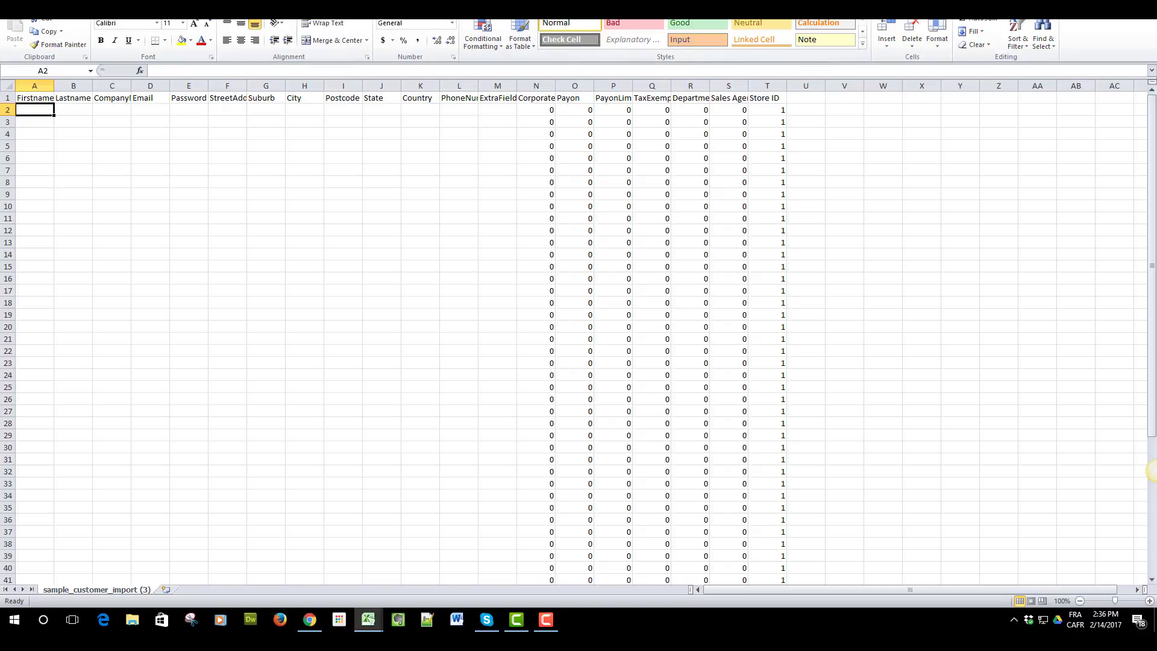
click(191, 107)
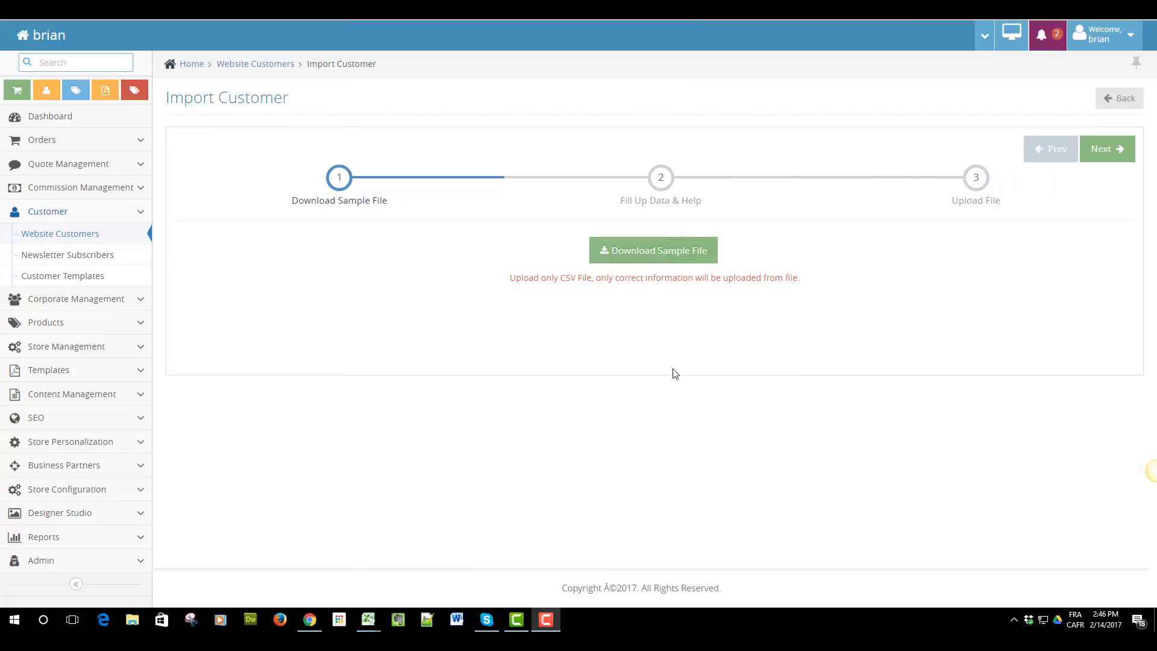
Step: Advance the customer import to Fill Up Data & Help and review the CSV fields' descriptions, requirements and defaults
click(1104, 151)
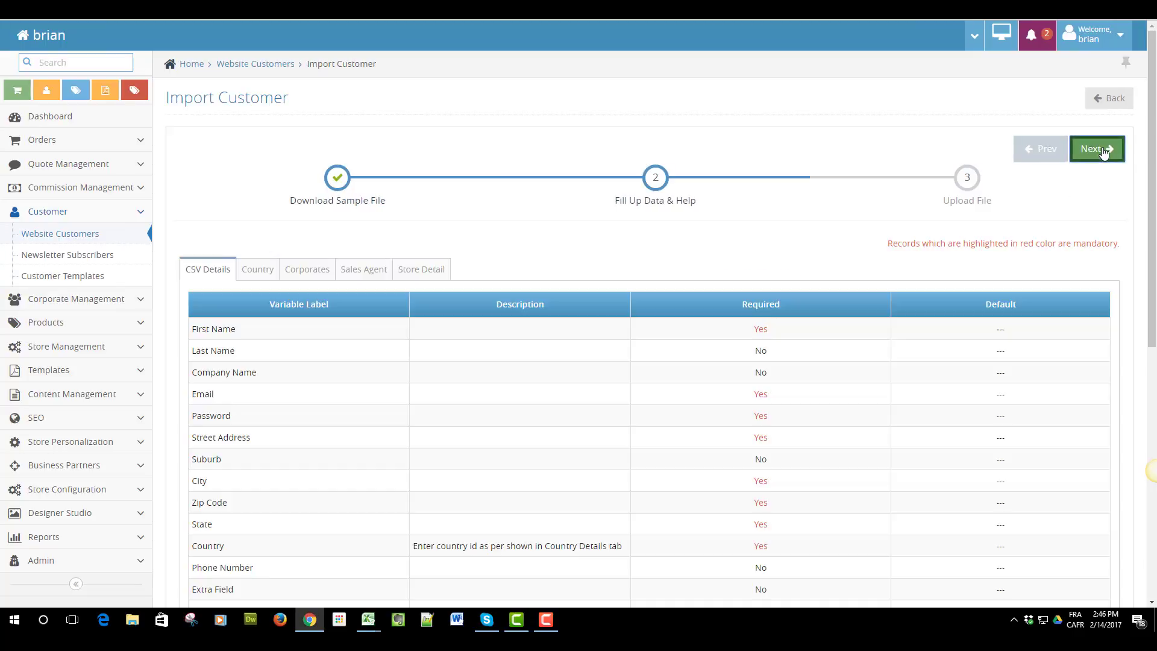
scroll(574, 227, down, 3)
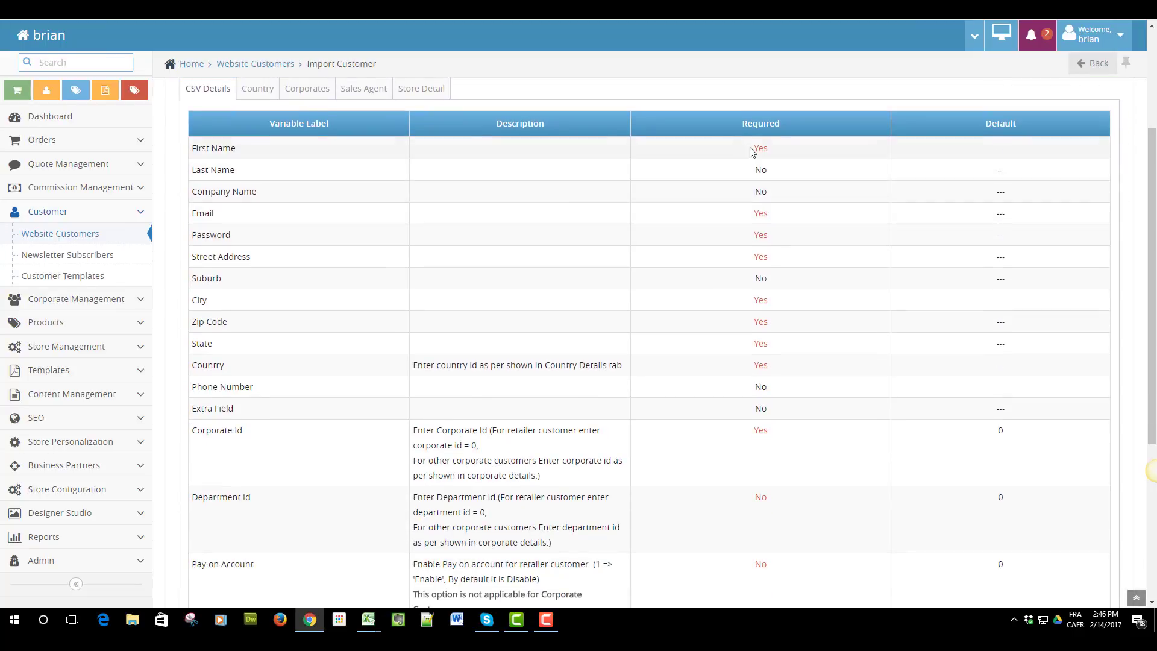
scroll(487, 425, down, 3)
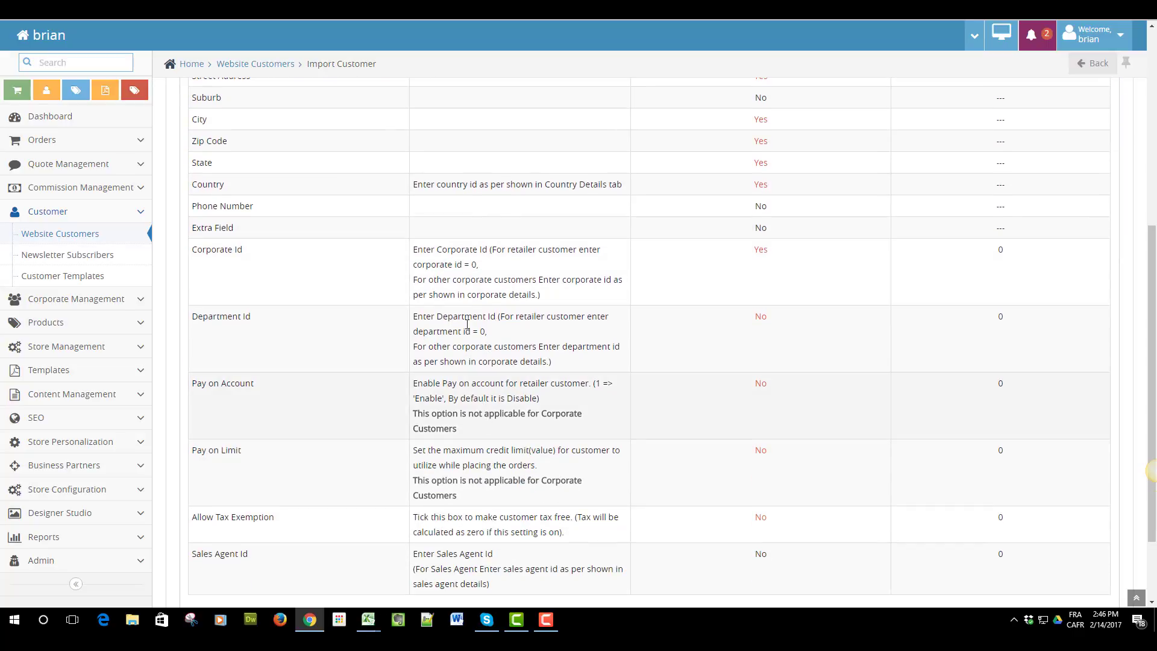
scroll(975, 261, down, 2)
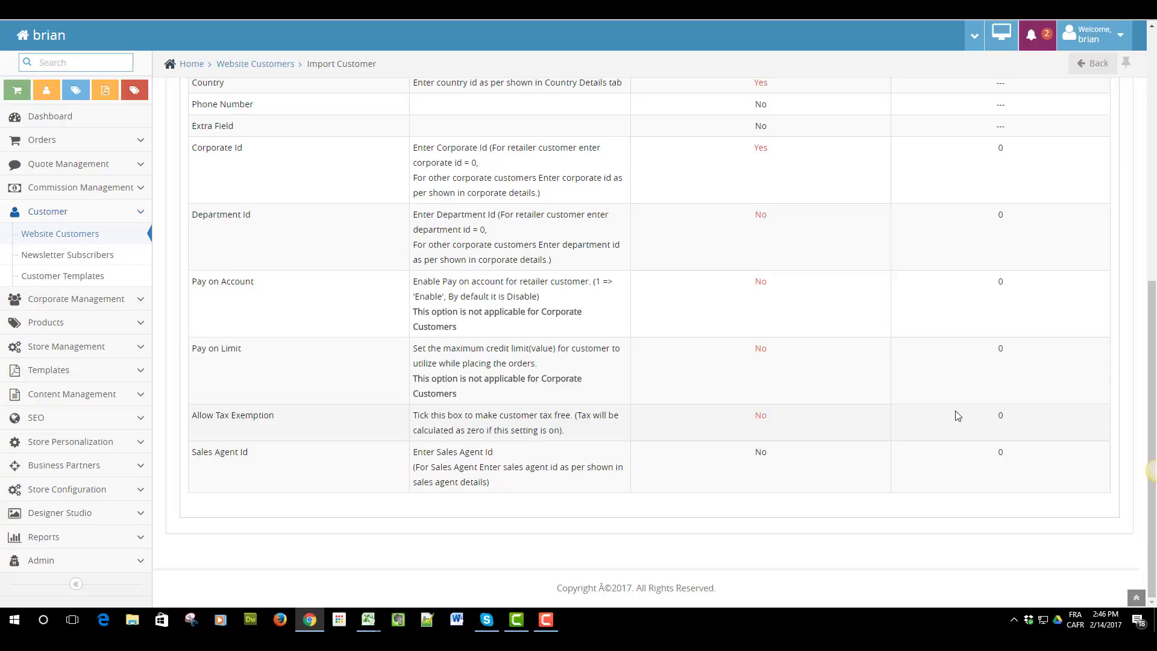
scroll(957, 414, up, 8)
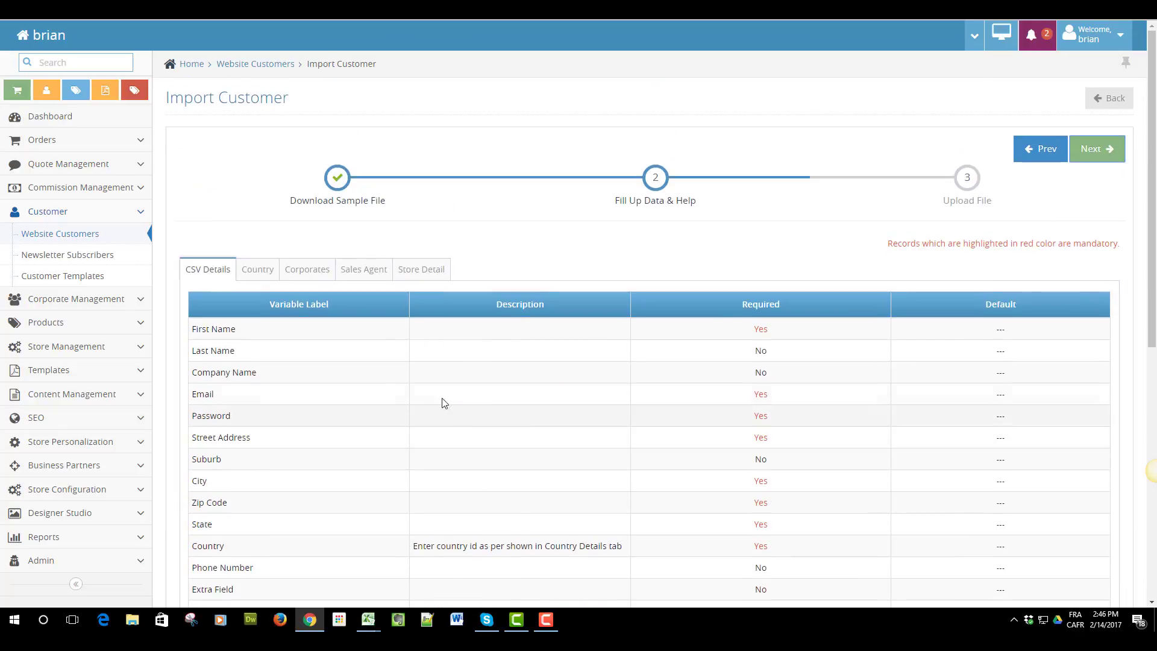
Step: Review the Country, Corporates, Sales Agent and Store Detail references for the IDs used in the CSV
click(239, 270)
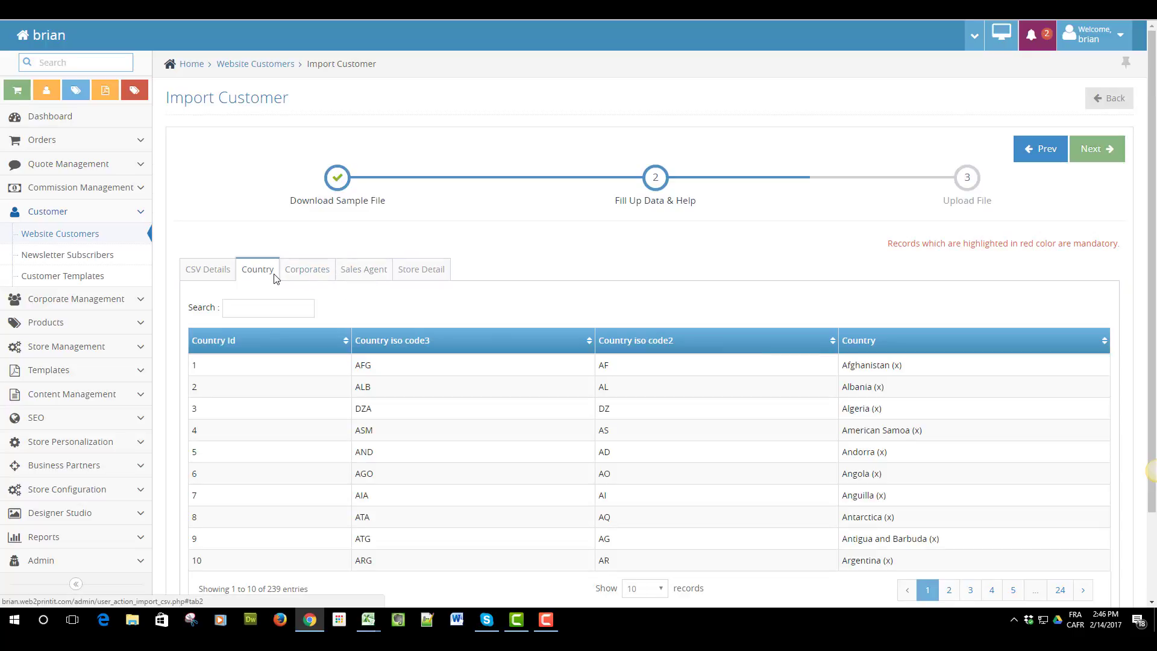
click(302, 274)
click(364, 273)
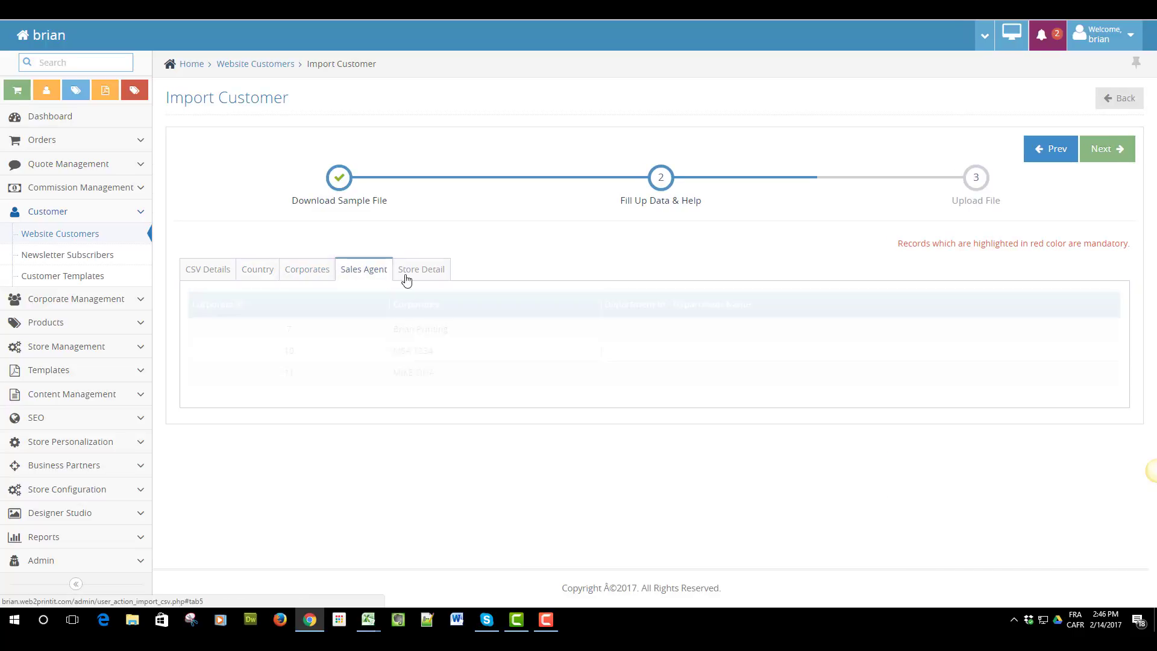
click(425, 272)
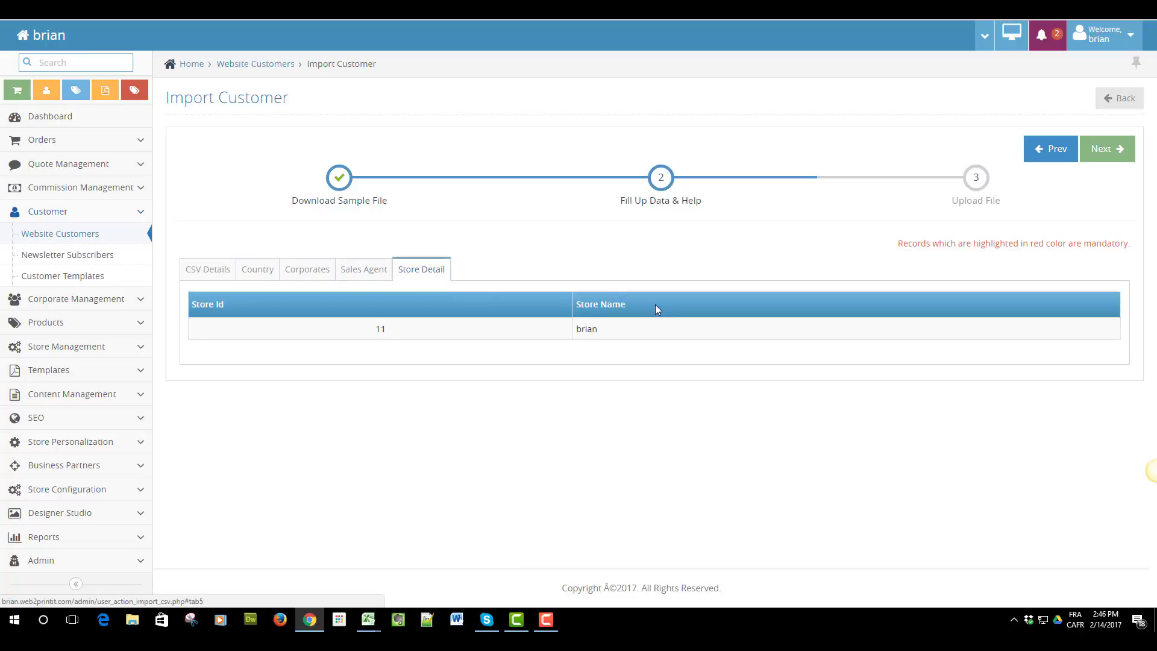
Step: Advance the customer import to the Upload File stage, then go back to Website Customers
click(208, 273)
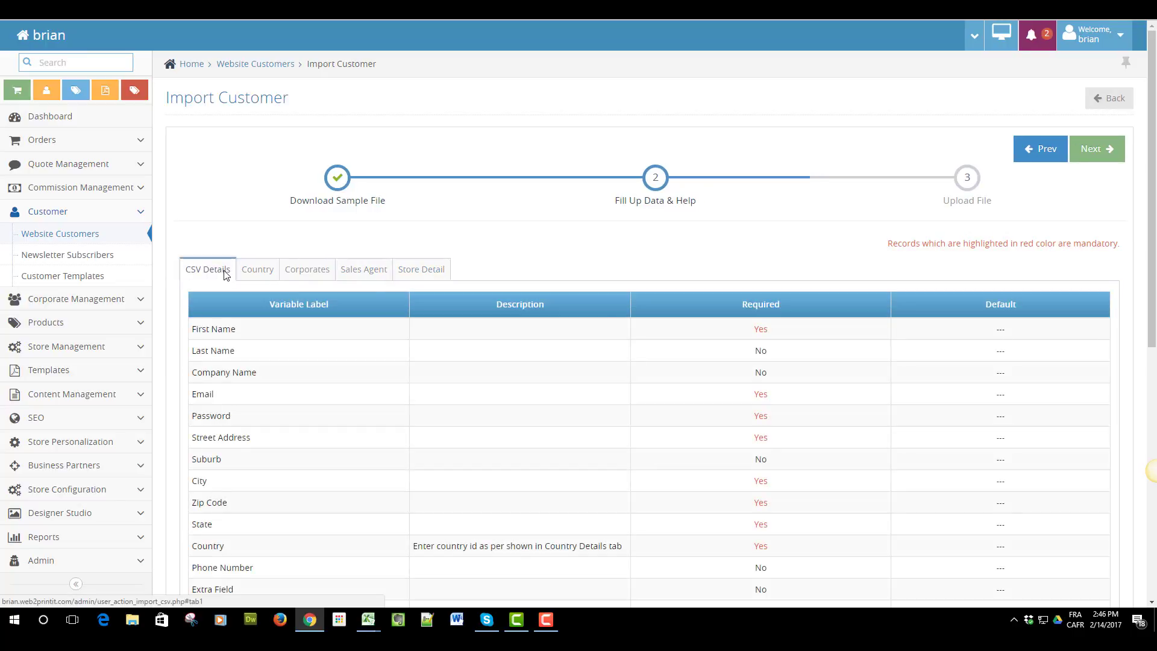
click(1094, 151)
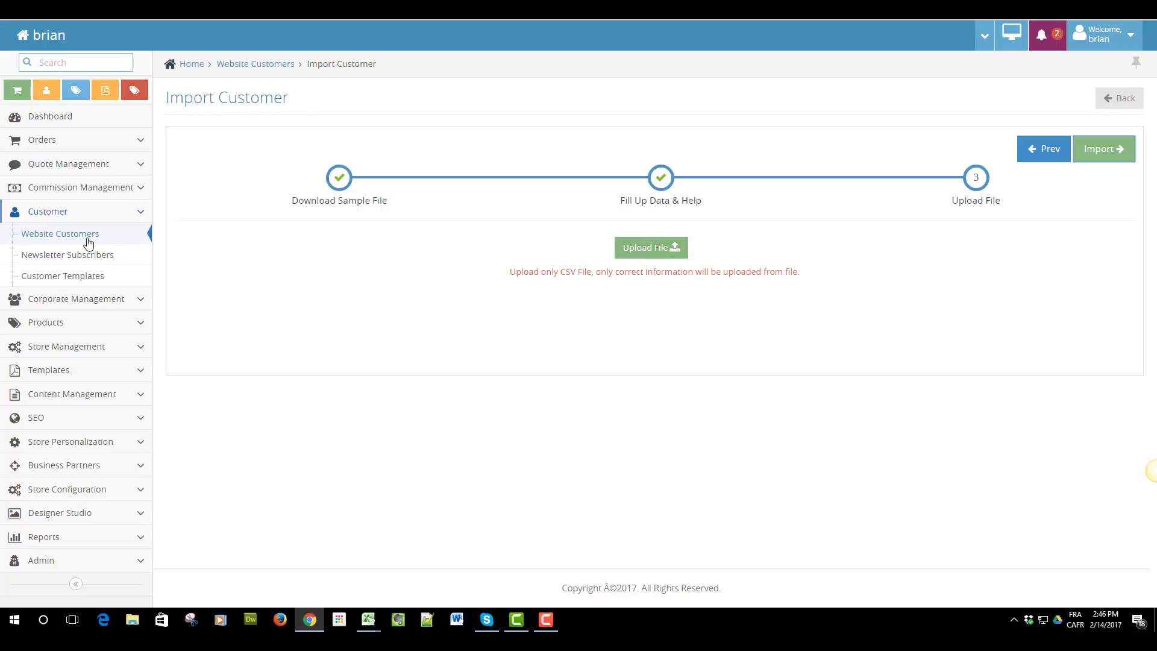
click(50, 239)
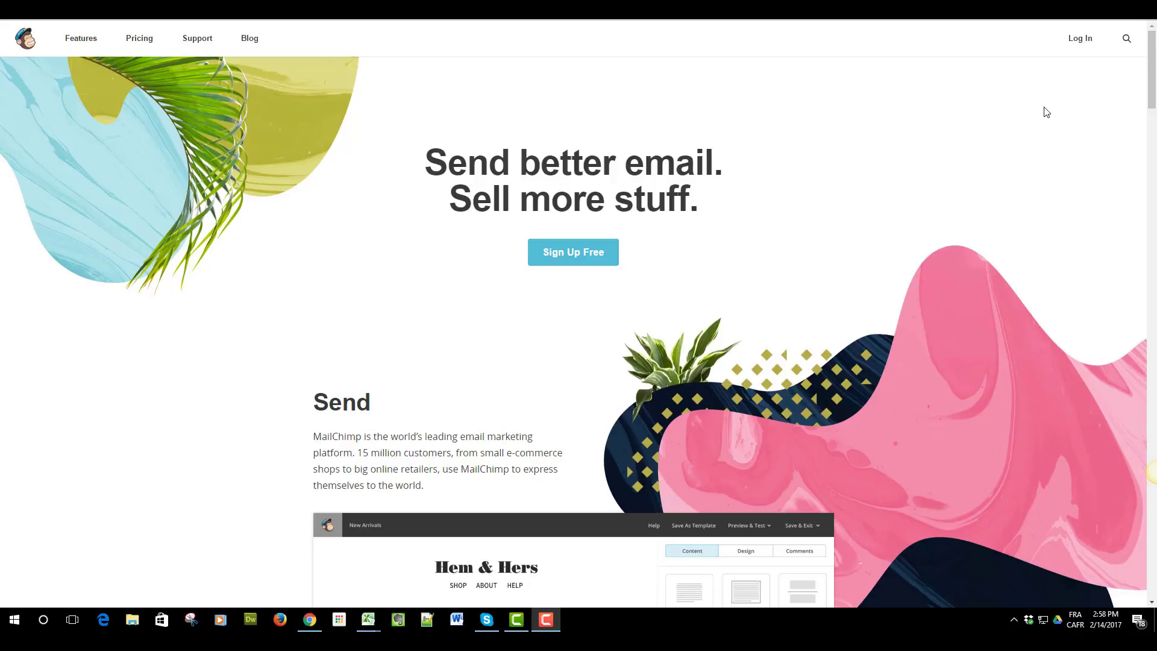
Step: Log in to the MailChimp account with the saved username and password
click(1084, 40)
click(1084, 40)
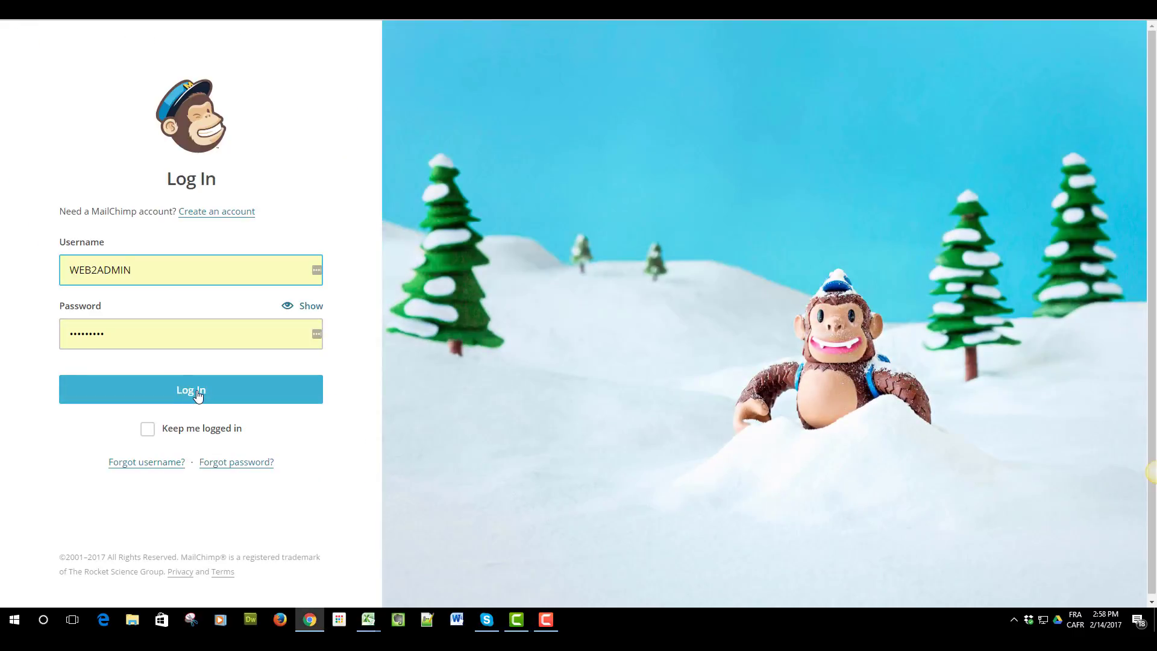
click(198, 392)
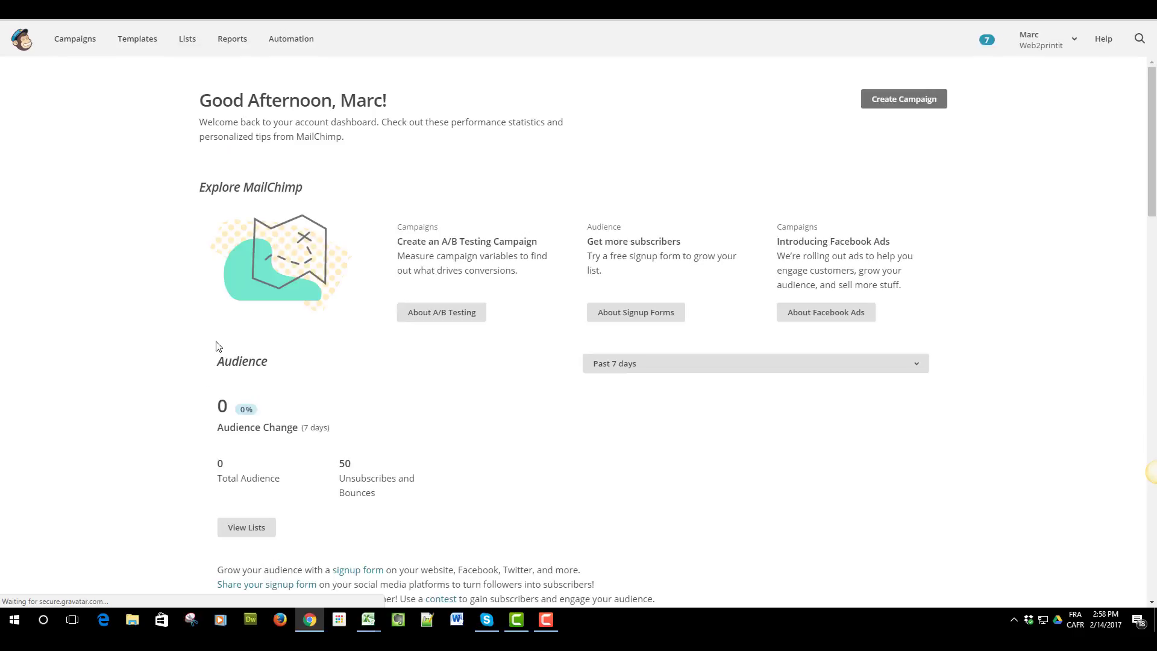
Step: Open the MailChimp campaign list and review the sent campaigns' subscriber, open and click statistics
click(78, 47)
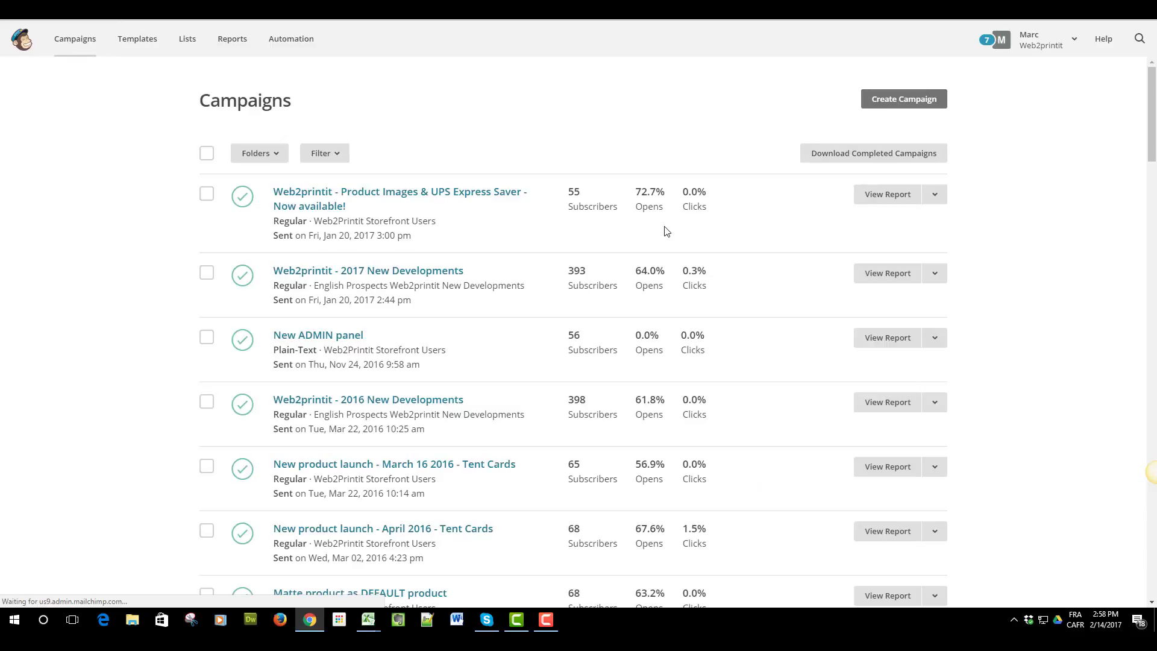
scroll(615, 285, down, 12)
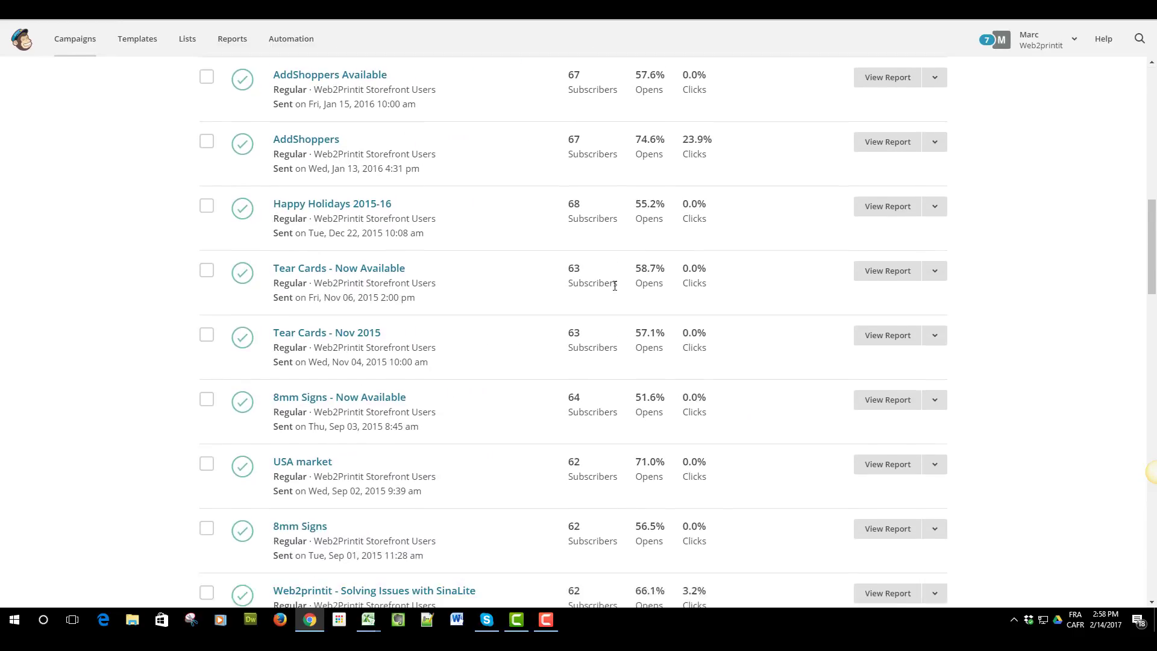
scroll(615, 290, up, 12)
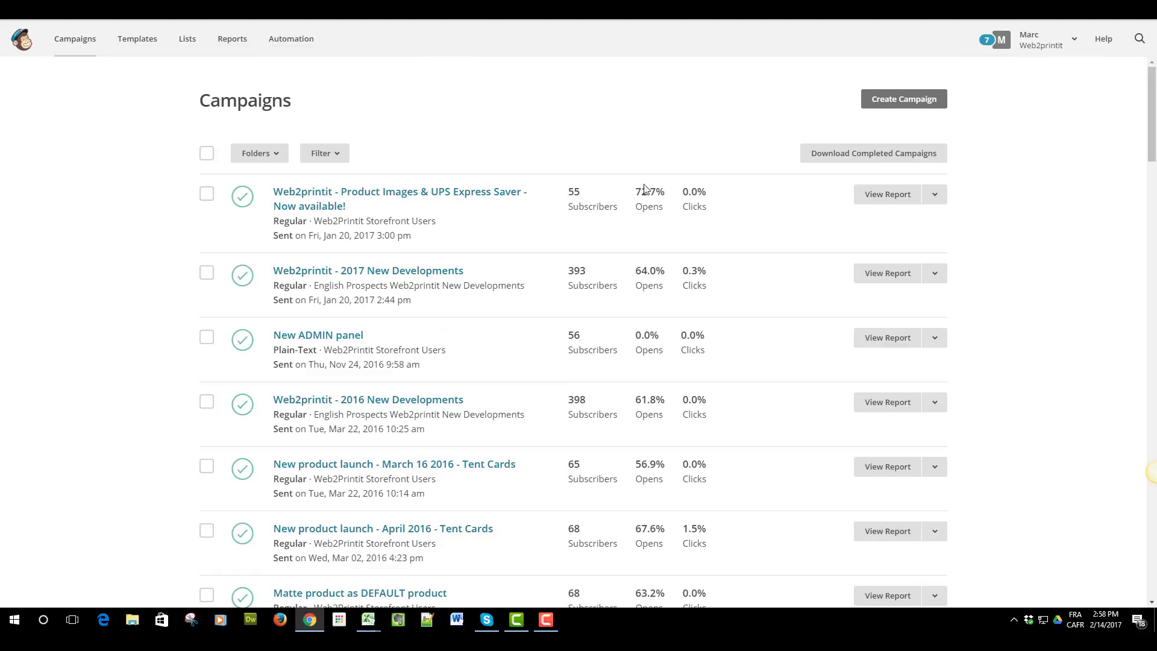
mouse_move(651, 211)
mouse_move(693, 284)
scroll(624, 292, down, 3)
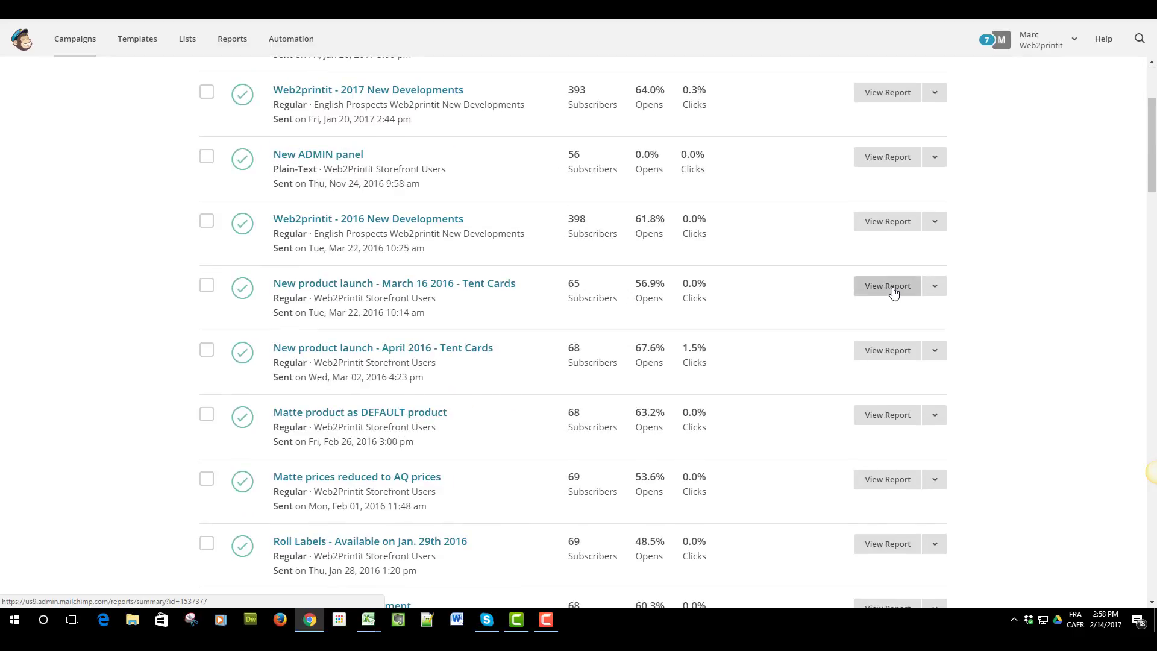
scroll(890, 291, up, 3)
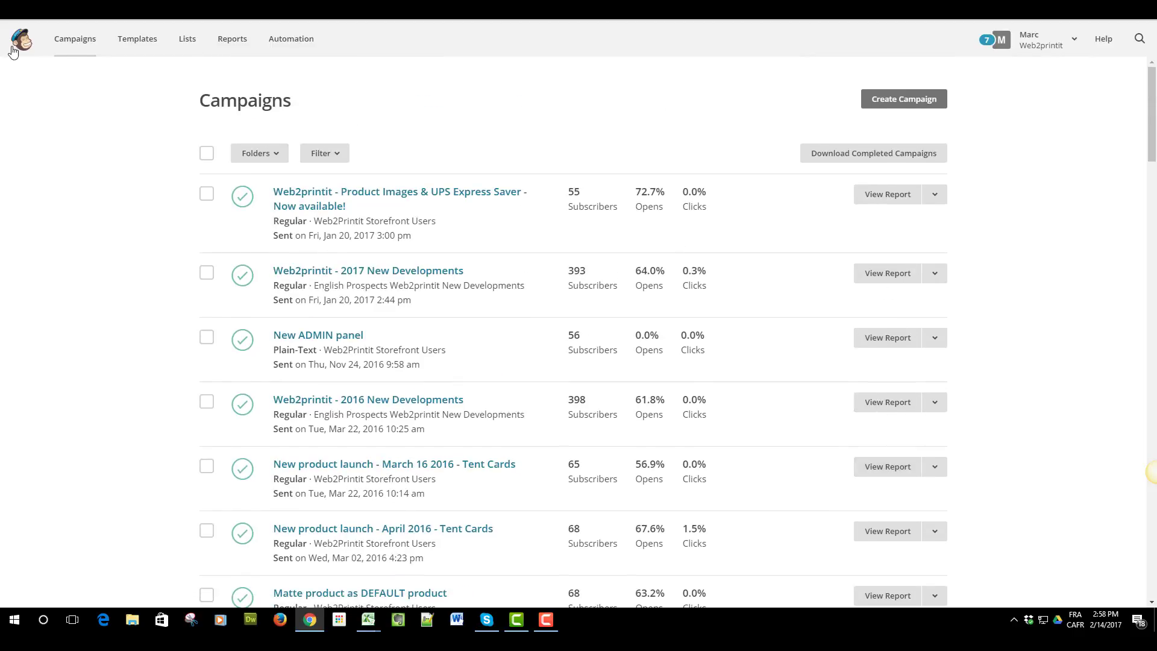
click(66, 47)
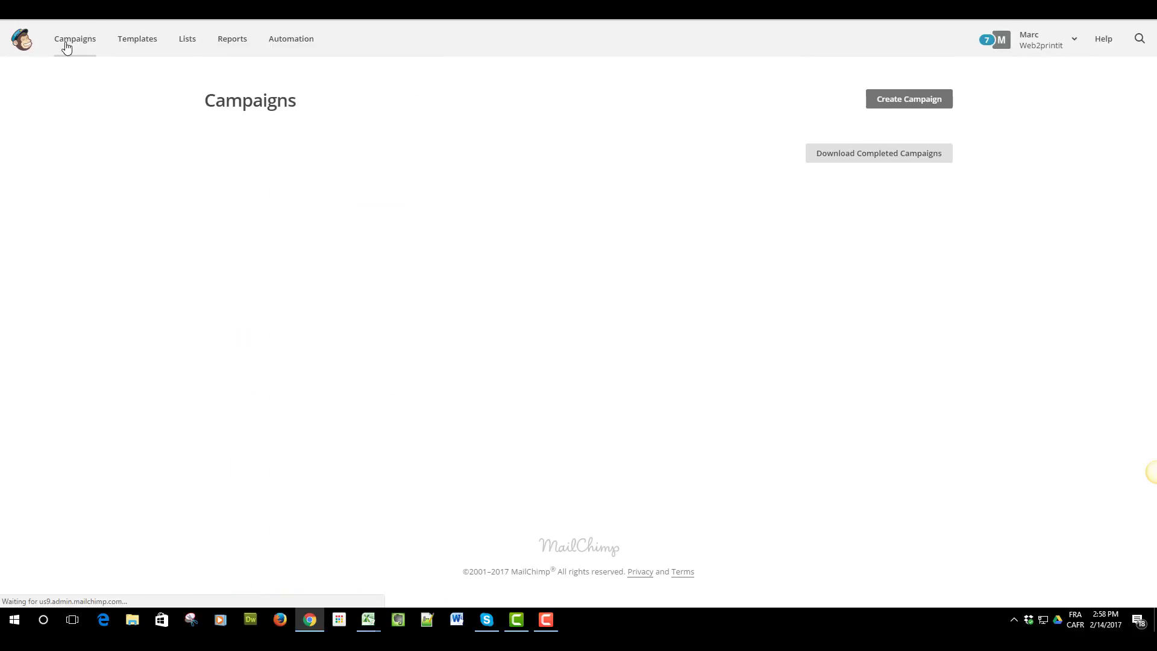
Step: Create a new campaign named Test with the campaign type Regular
click(892, 103)
click(505, 282)
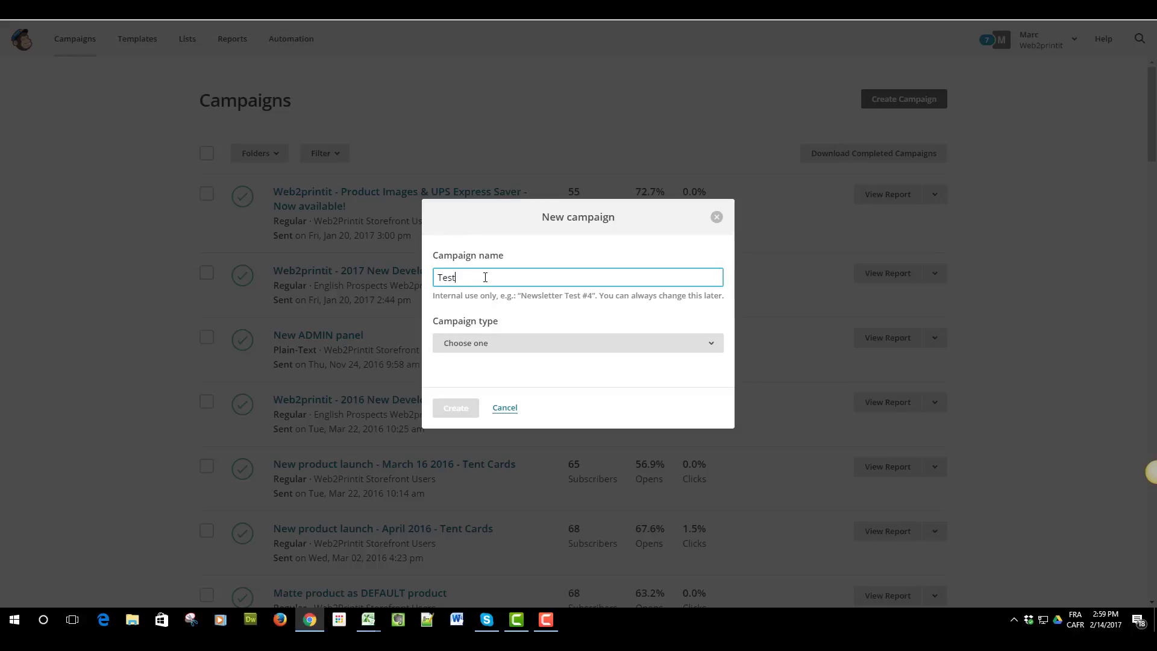
click(546, 342)
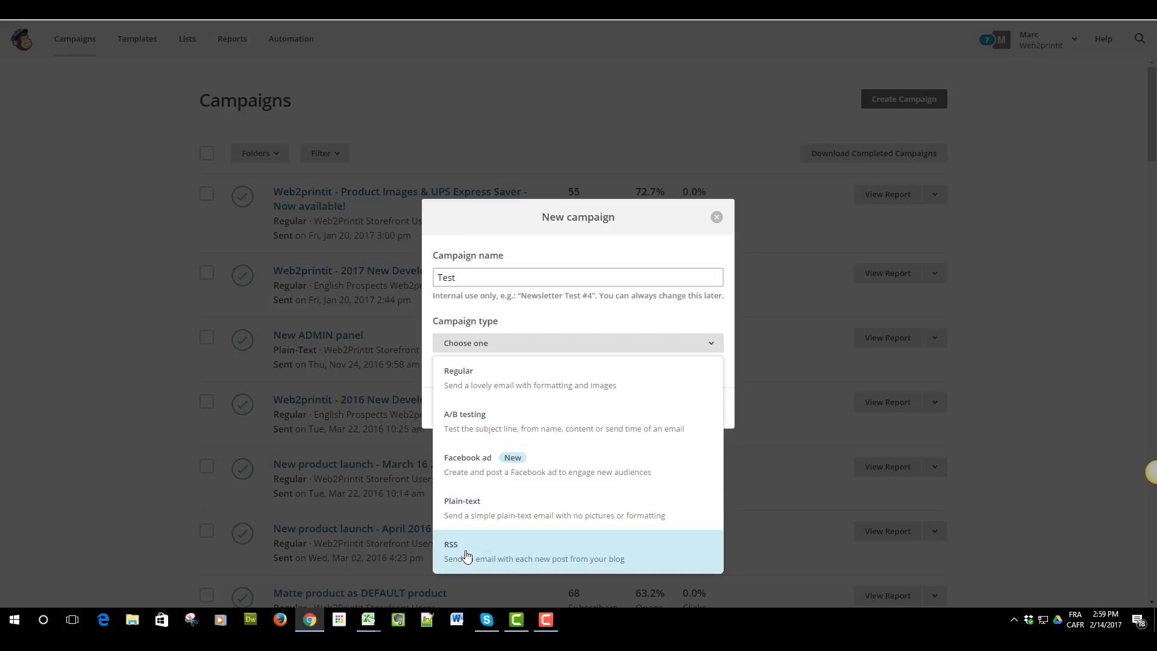
click(476, 385)
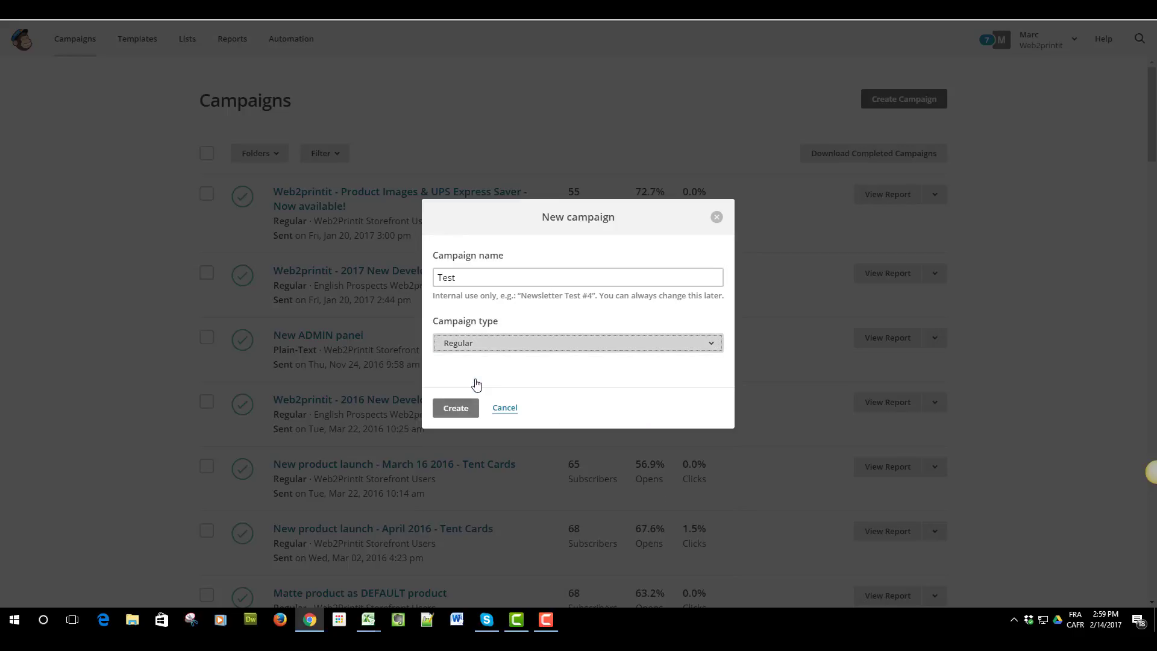
click(453, 407)
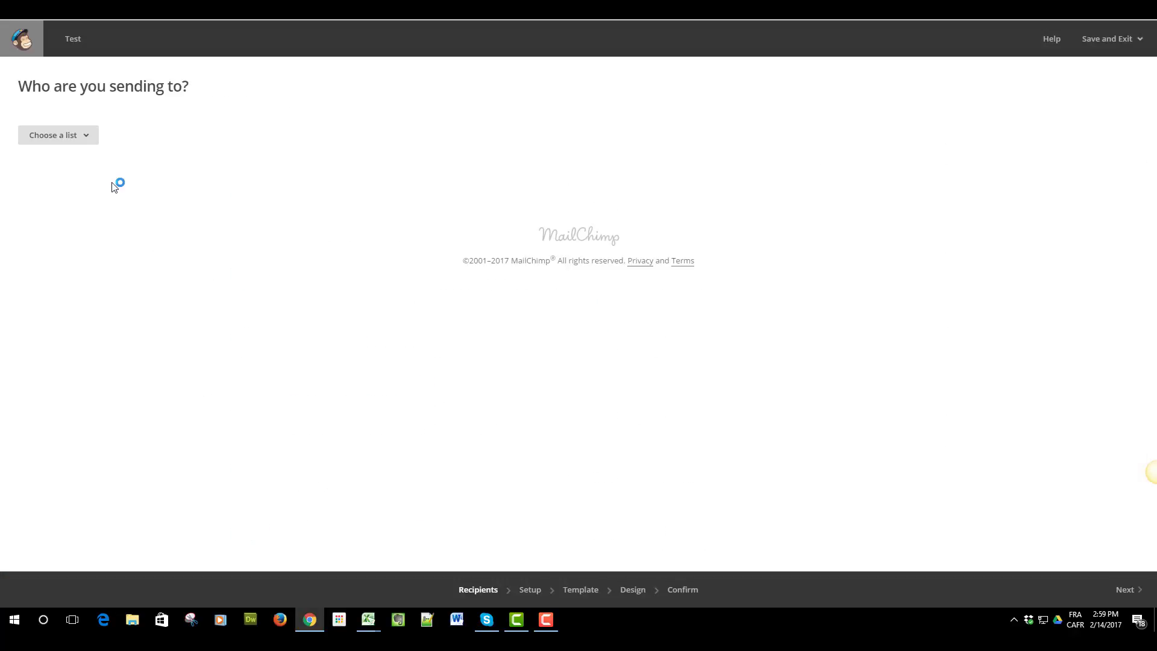
Step: Choose the entire Web2Printit Storefront Users list as recipients and continue to the campaign setup
click(86, 138)
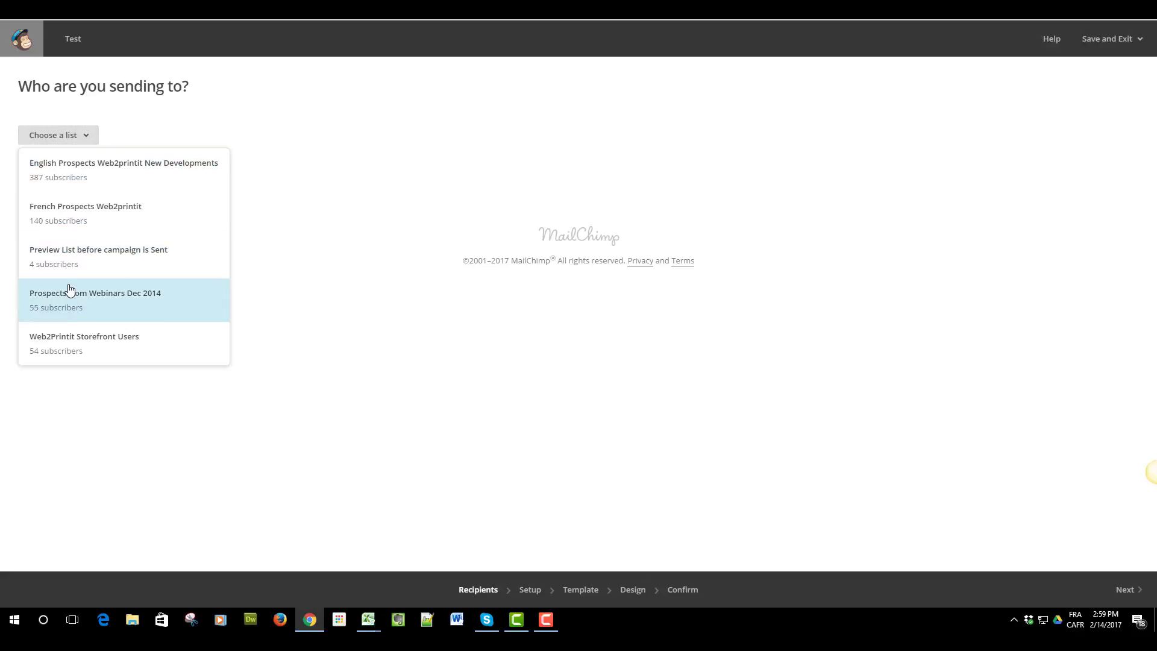
click(77, 333)
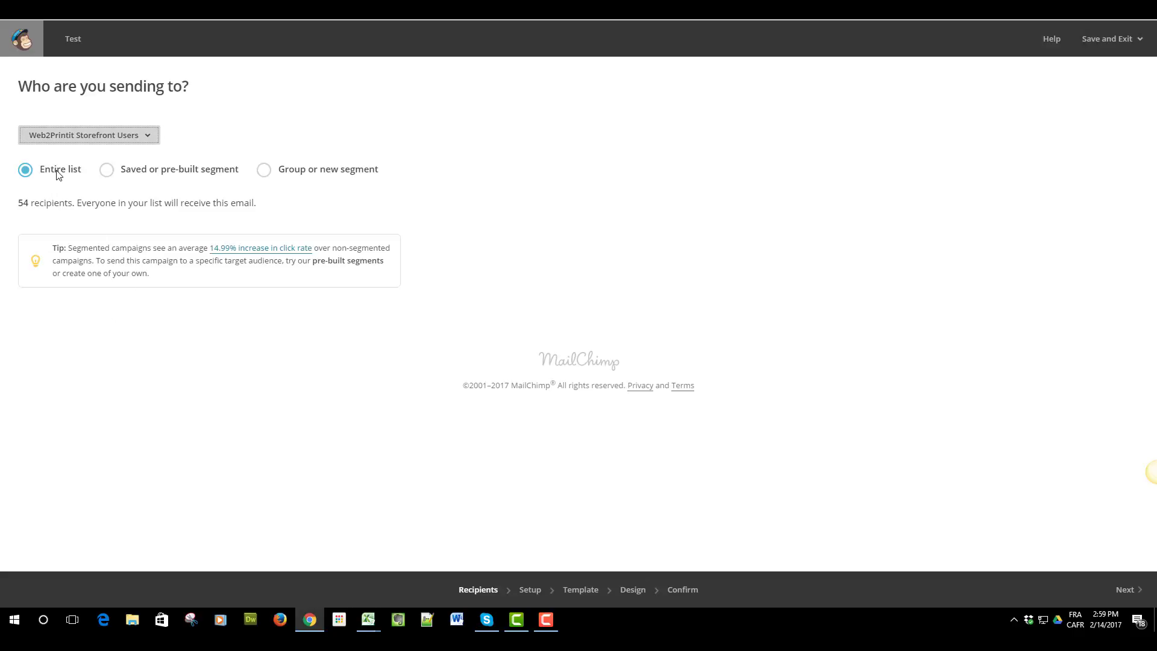
click(1141, 596)
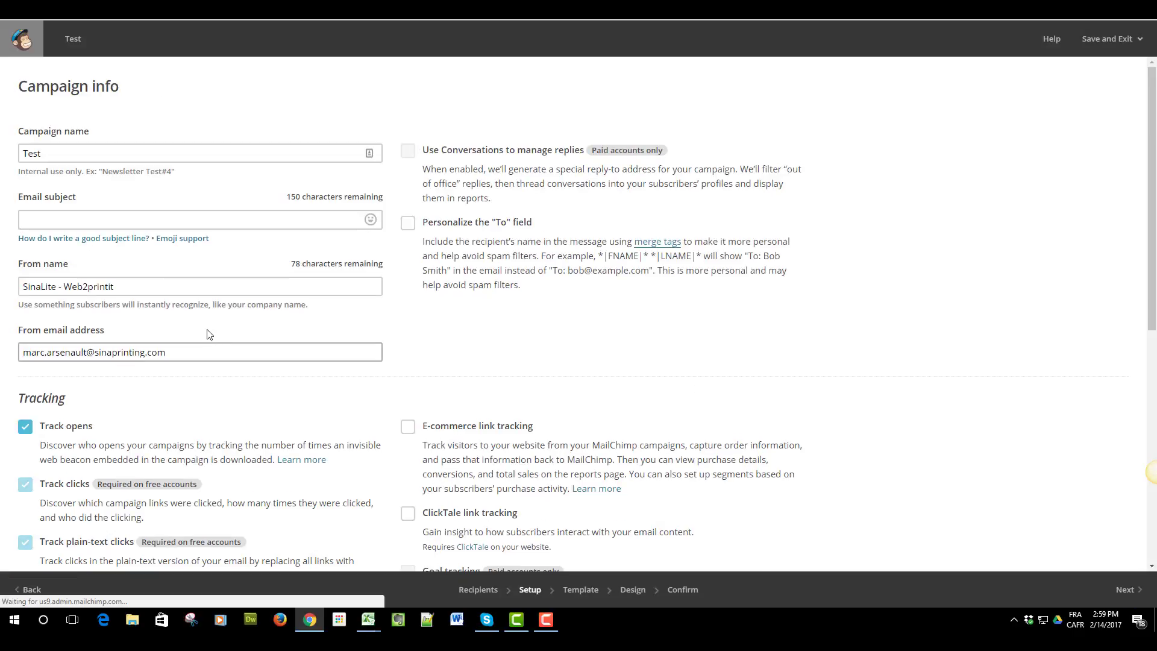
Step: Set the email subject to "test Email" and select the basic 1 Column template
click(70, 220)
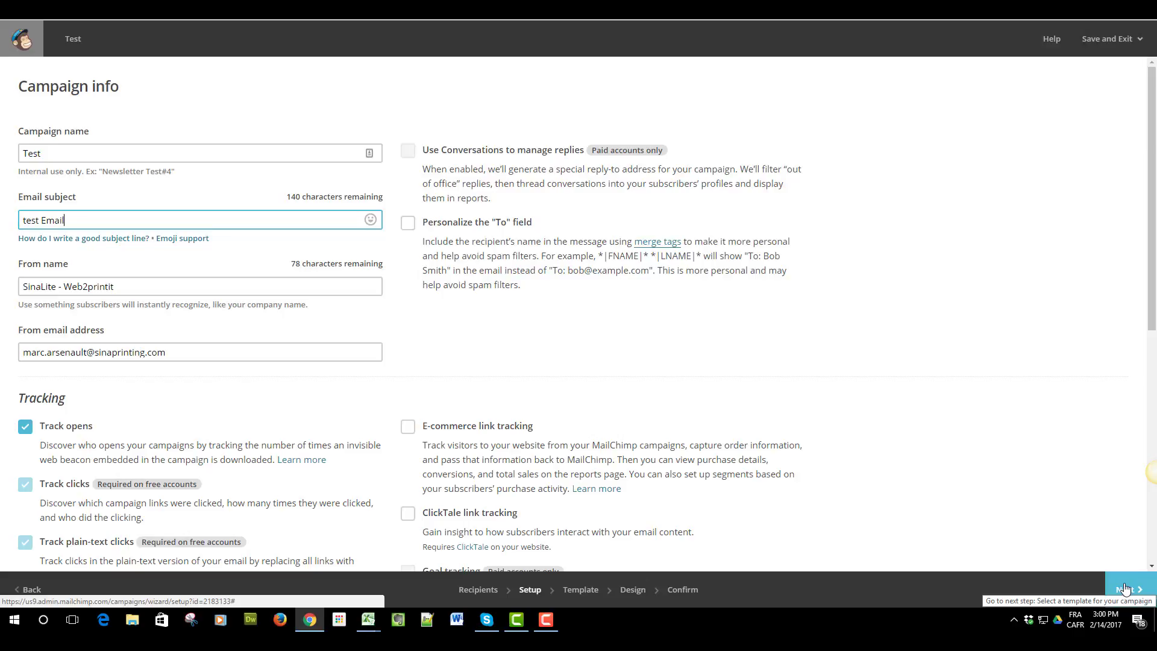
click(1125, 589)
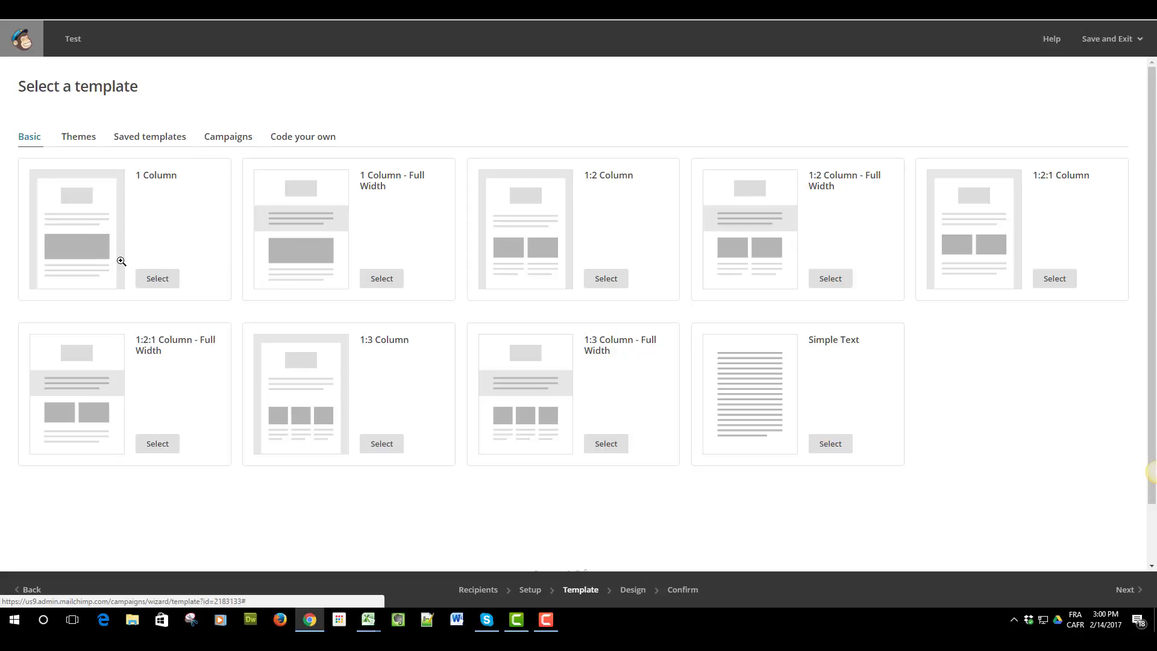
click(167, 277)
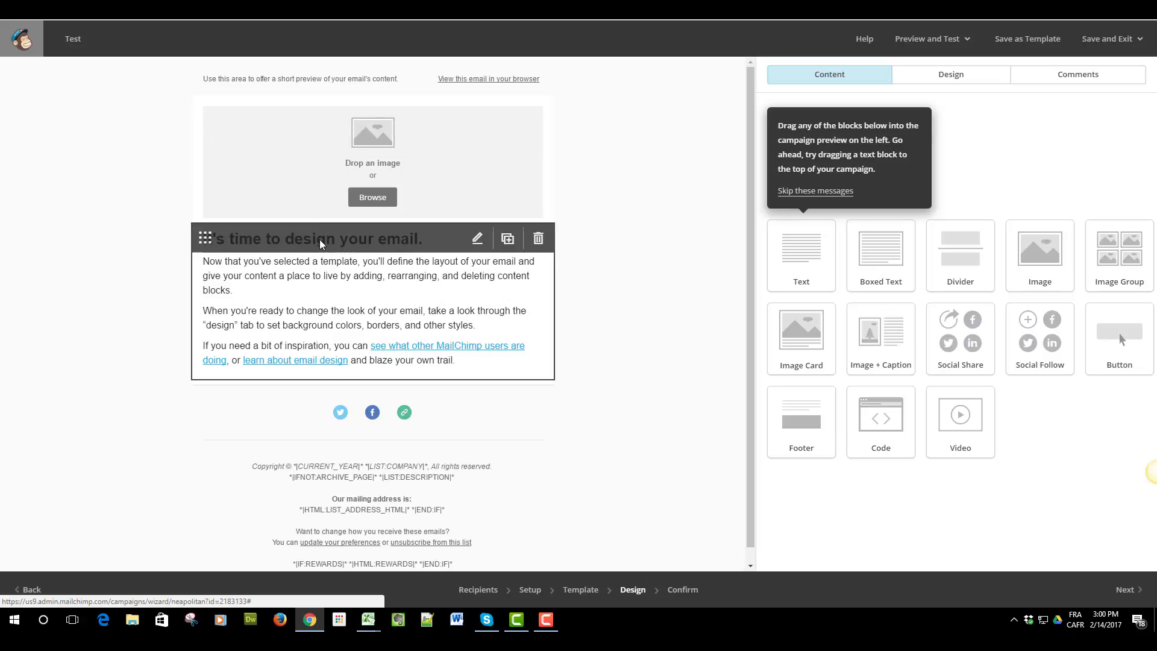
Step: Open the main text block for editing, highlight its heading wording, and save and close the block
click(477, 240)
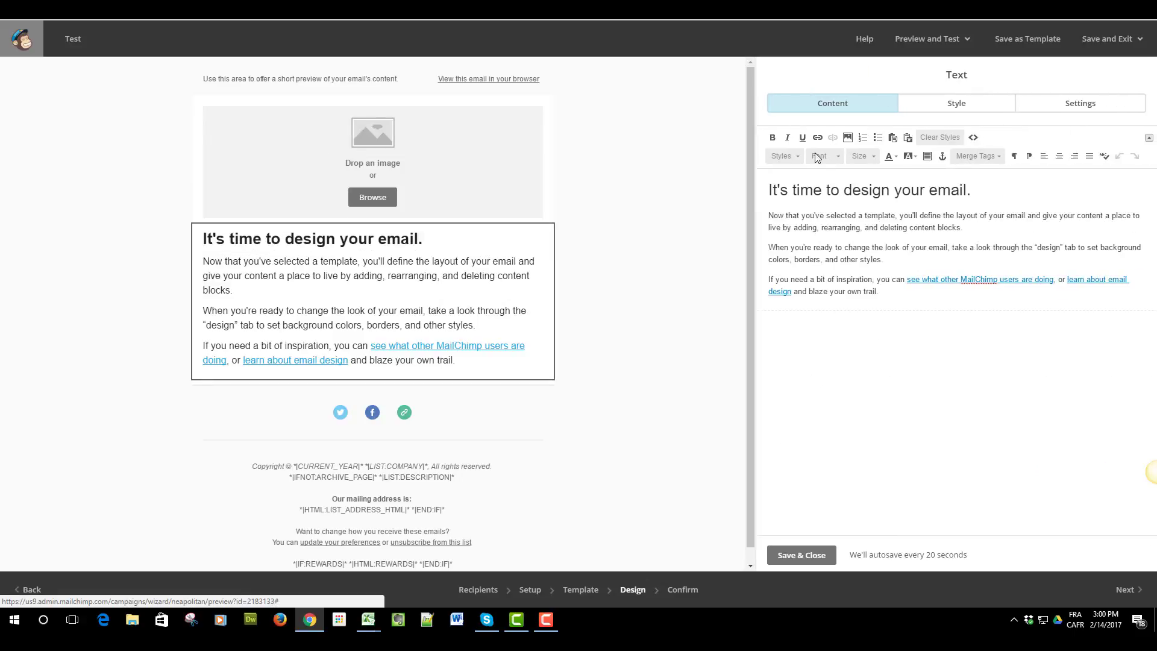
click(828, 190)
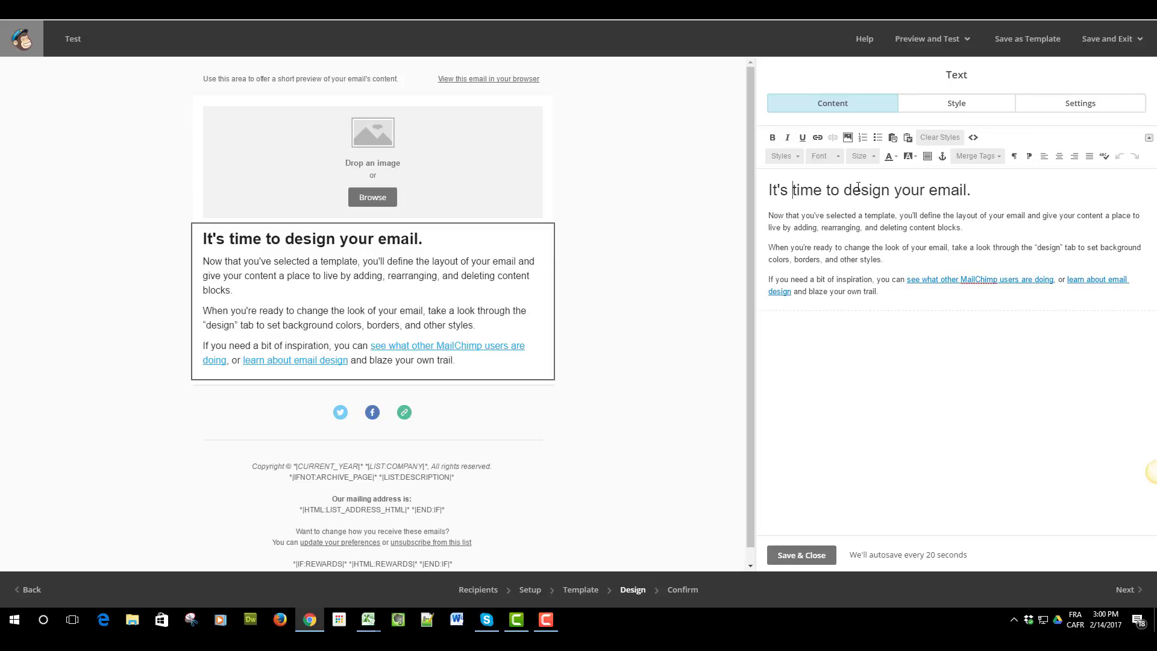
key(ctrl+shift+Right)
key(ctrl+shift+Right)
key(ctrl+shift+Right)
key(ctrl+shift+Right)
key(ctrl+shift+Right)
key(ctrl+shift+Right)
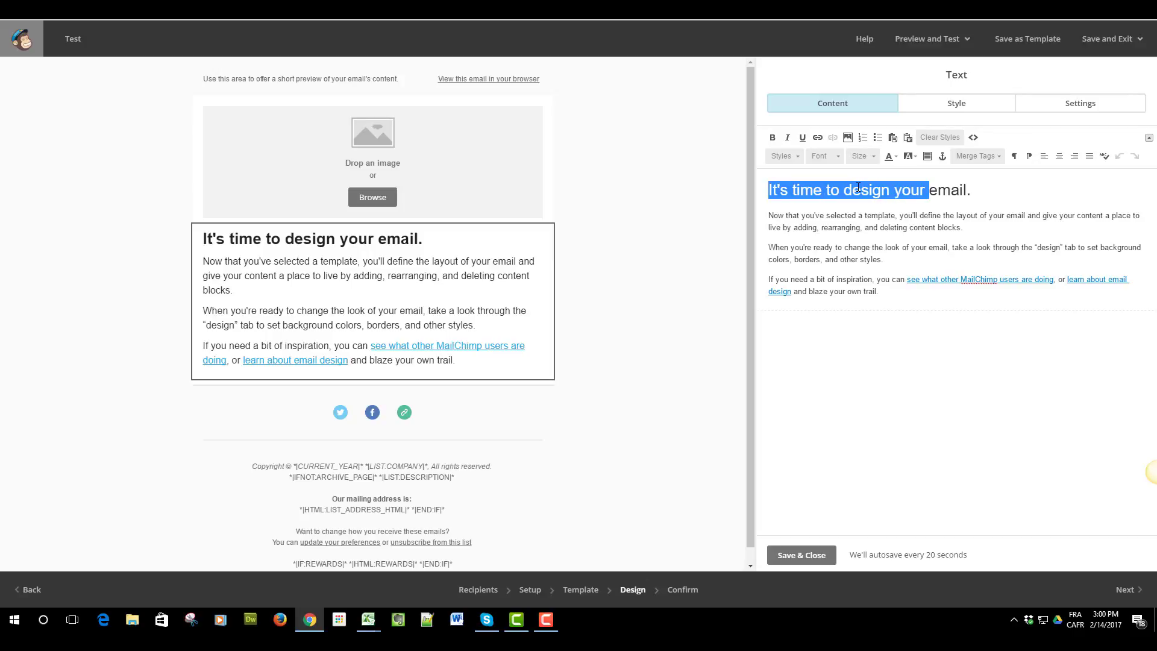
click(817, 226)
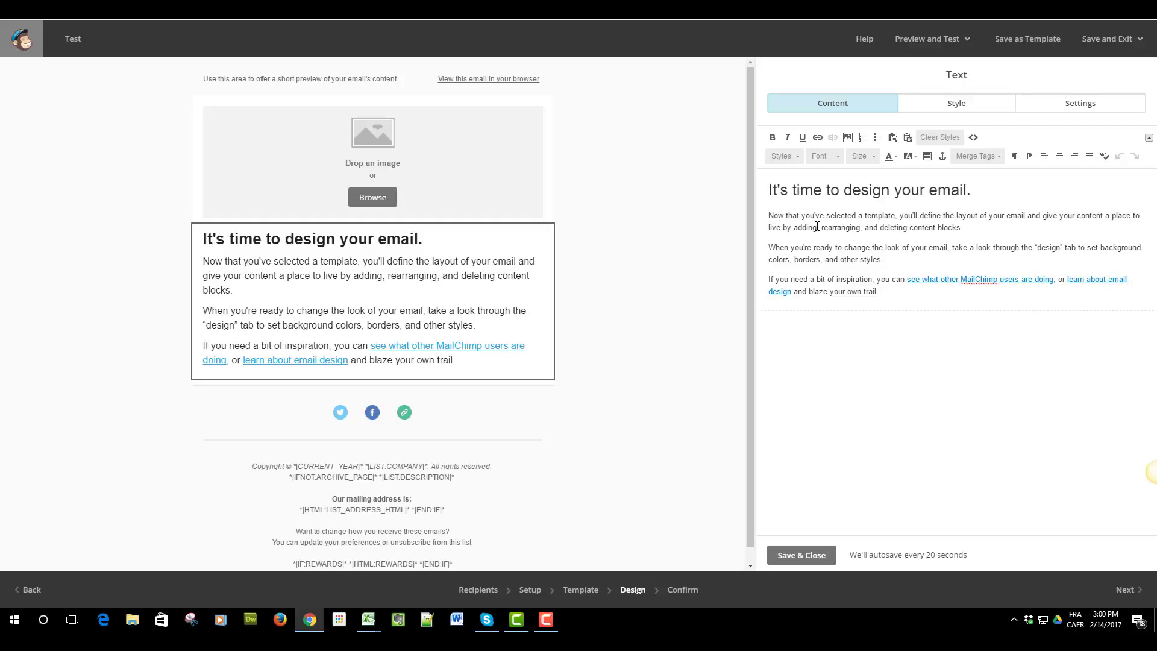
click(802, 556)
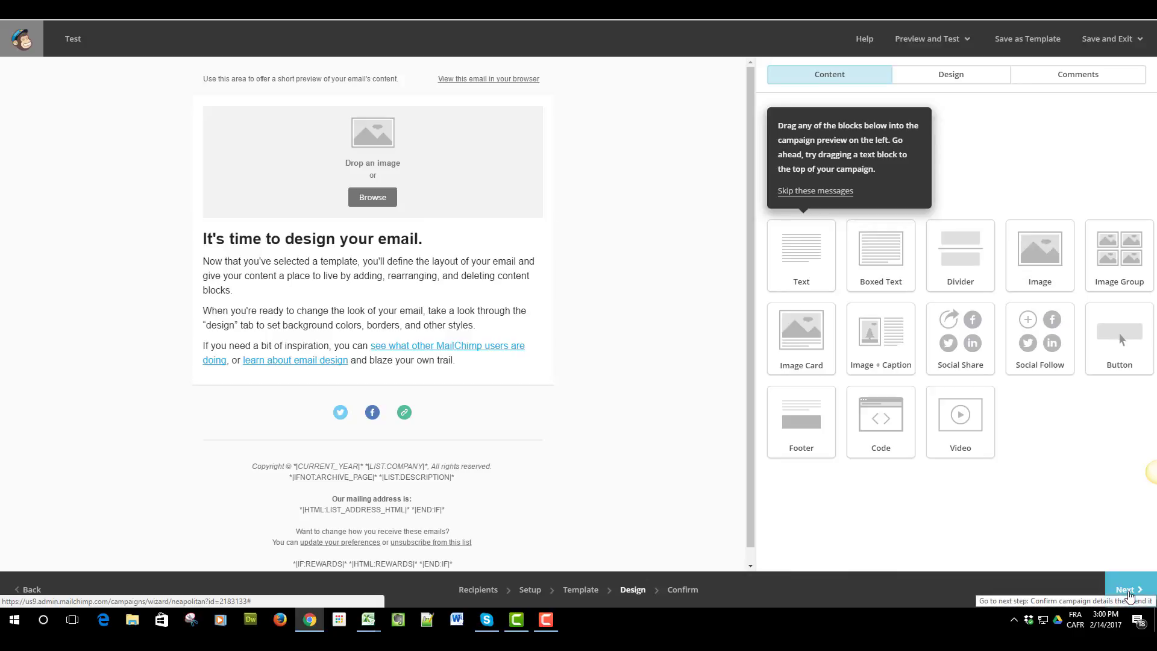
Step: Proceed to the Confirm stage, review the campaign checklist, and open the default text content issue for resolving
click(1129, 595)
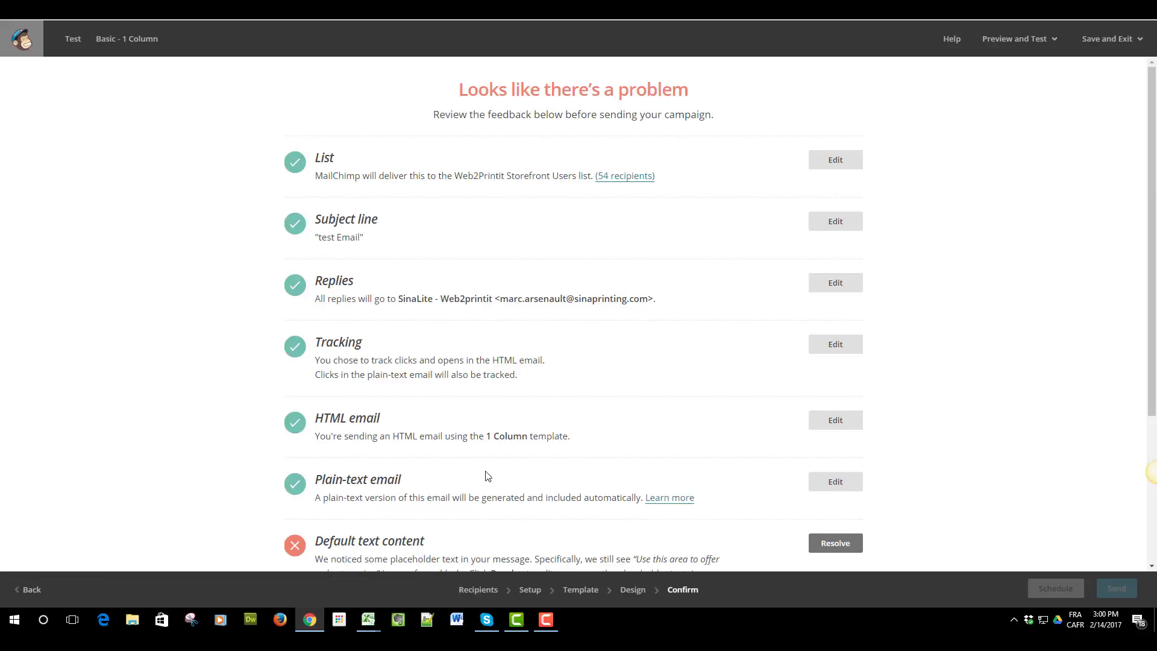
scroll(487, 477, down, 3)
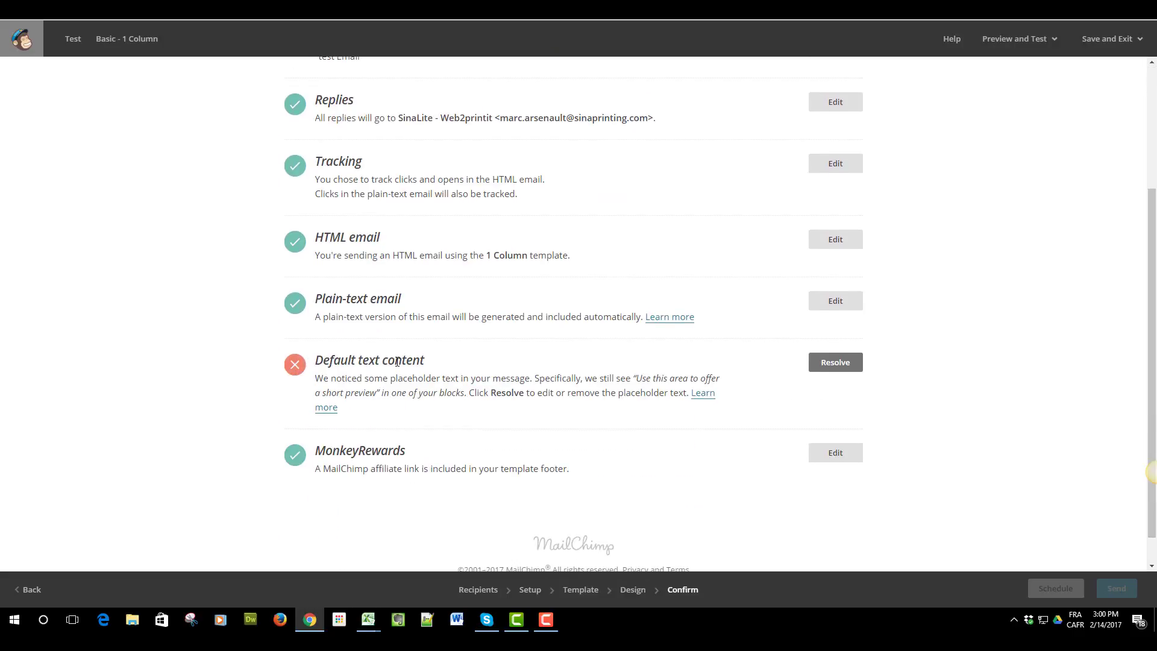
click(839, 366)
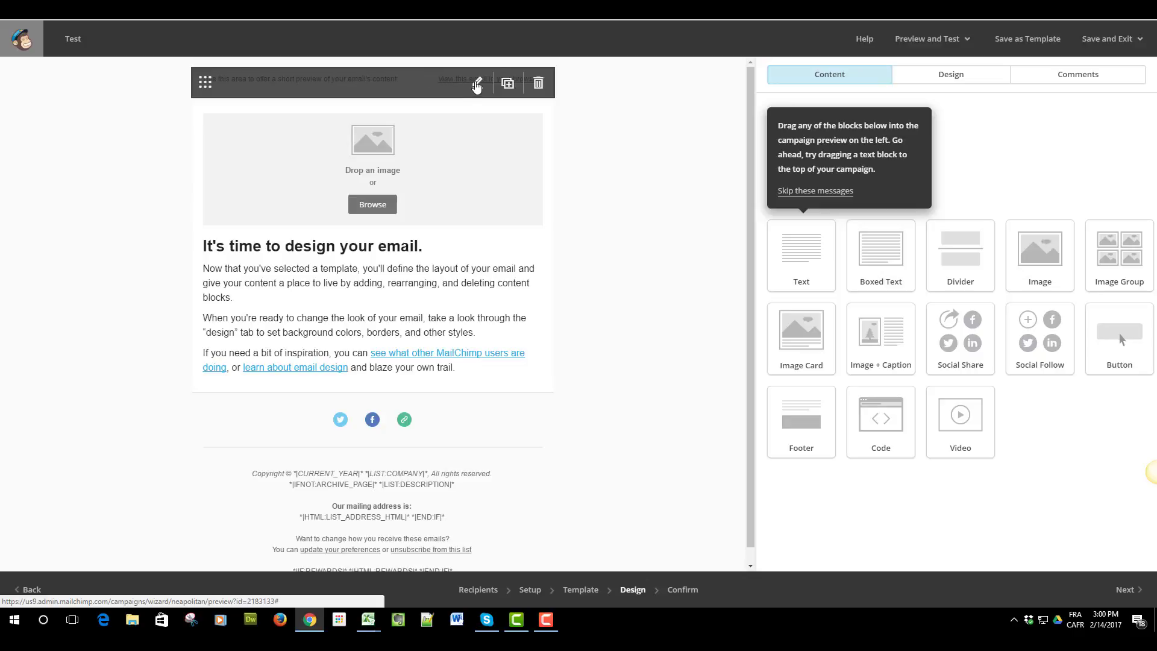
Step: Replace the placeholder preview text above the header image with "sdfgdfg" and save the block
click(476, 83)
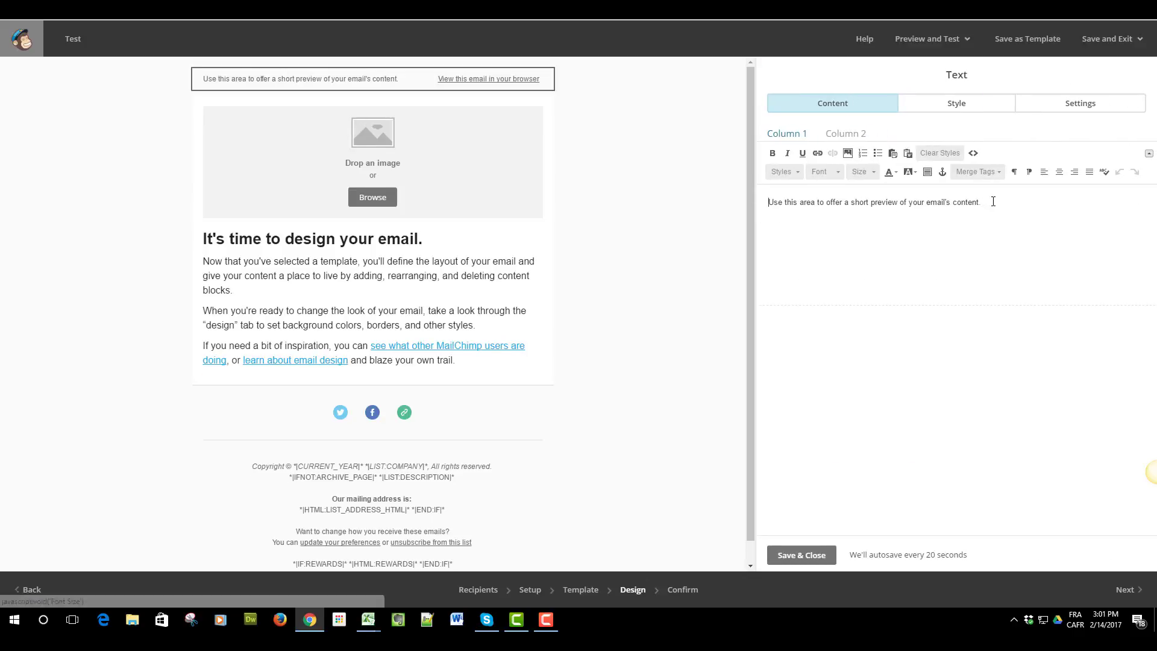
drag(989, 203, 609, 208)
text(sdfgdfg)
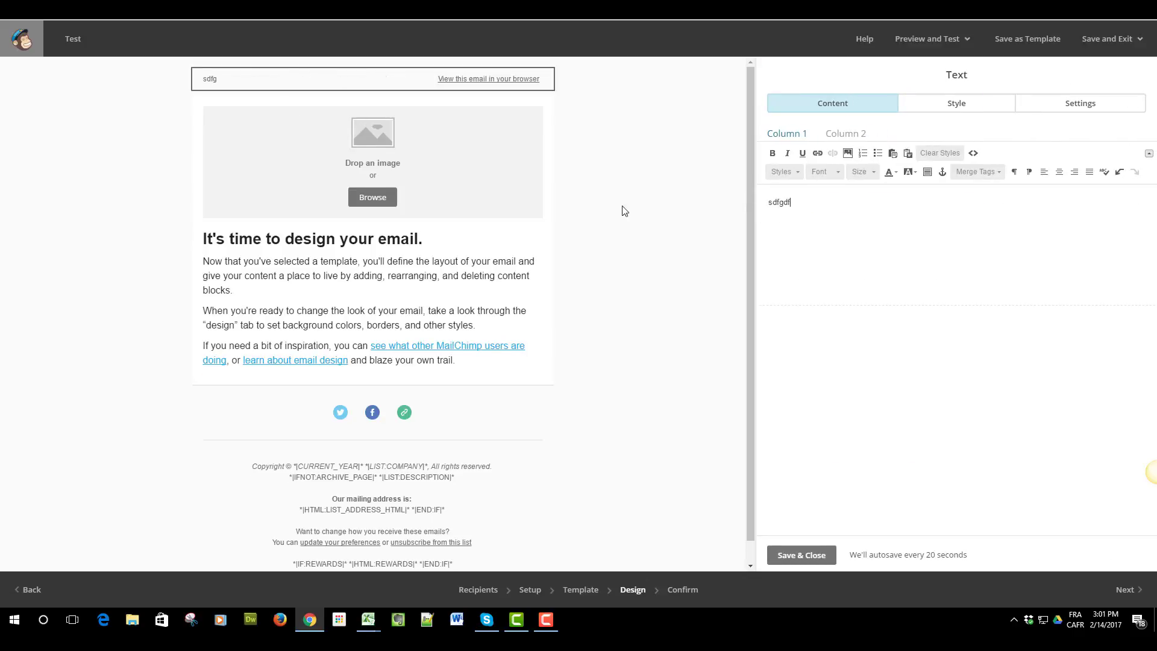
click(802, 555)
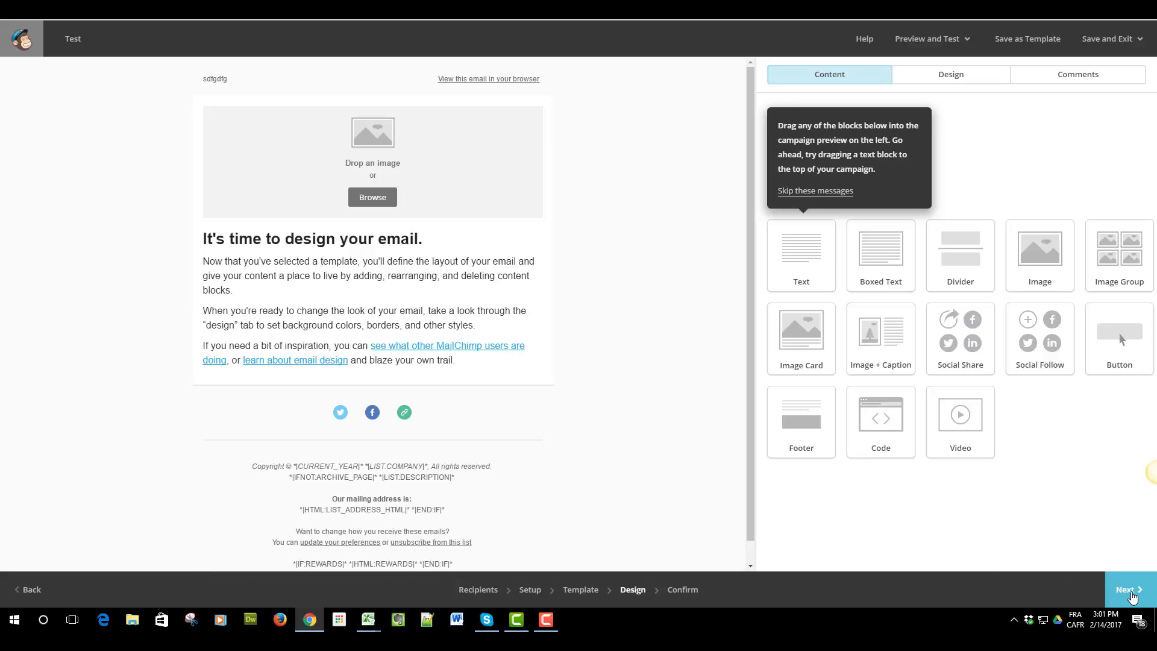
Step: Recheck the campaign at the Confirm stage and open the default text content issue again
click(1127, 590)
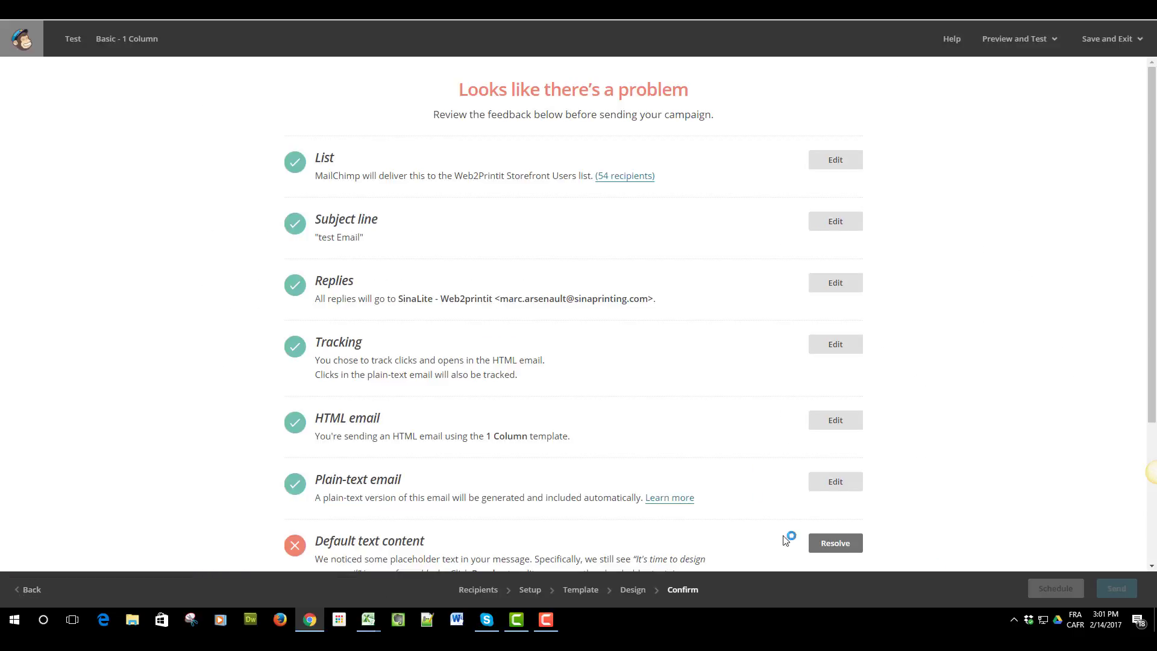
click(834, 546)
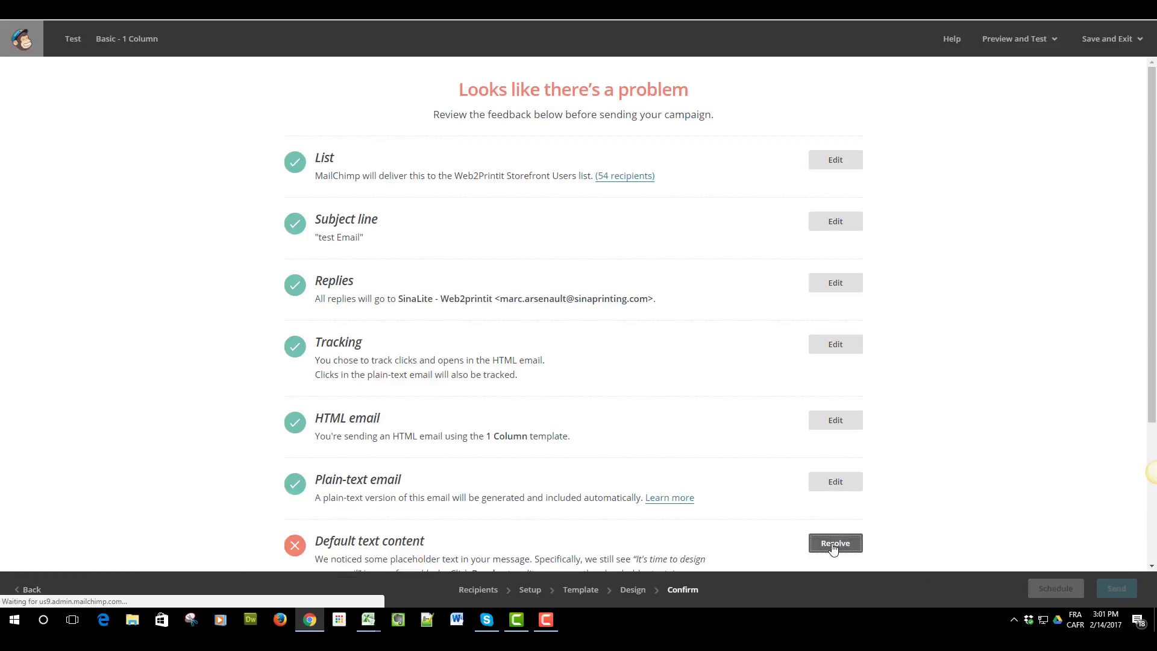
scroll(482, 496, down, 3)
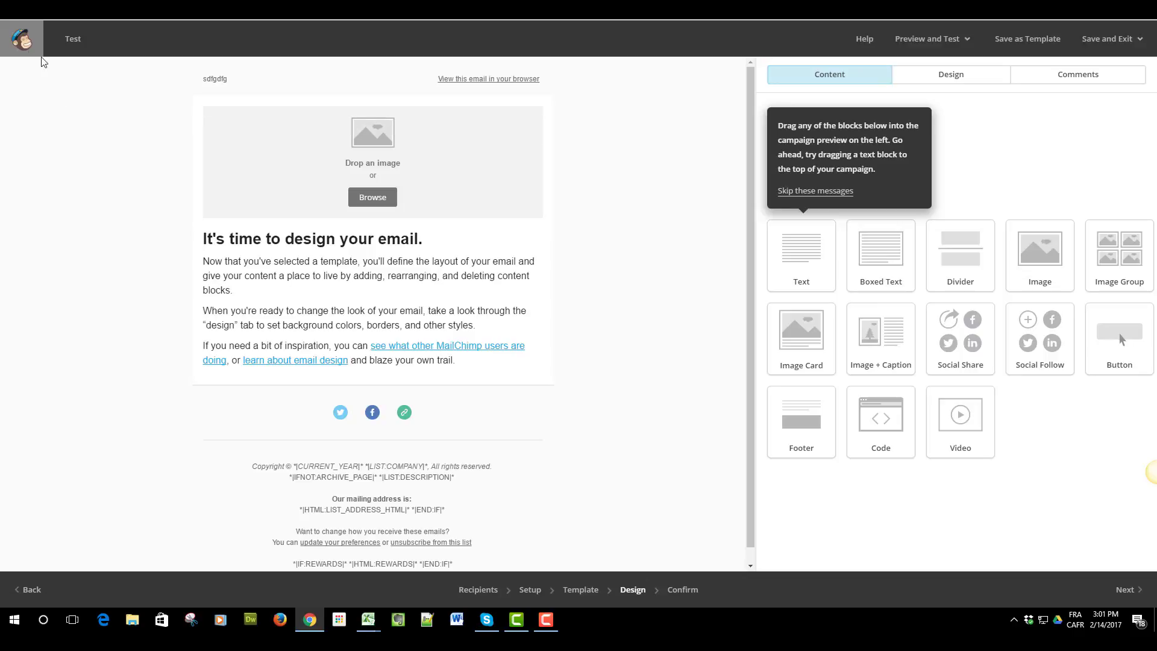
Step: Leave the Test campaign editor and return to the list of all campaigns
click(8, 17)
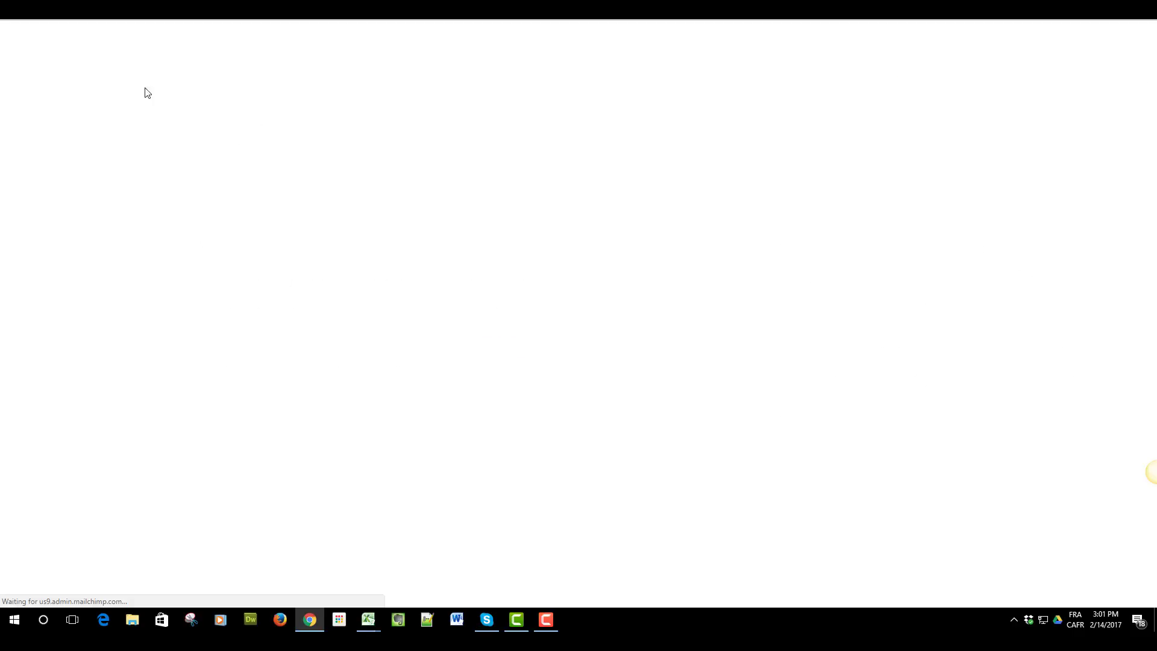
click(28, 46)
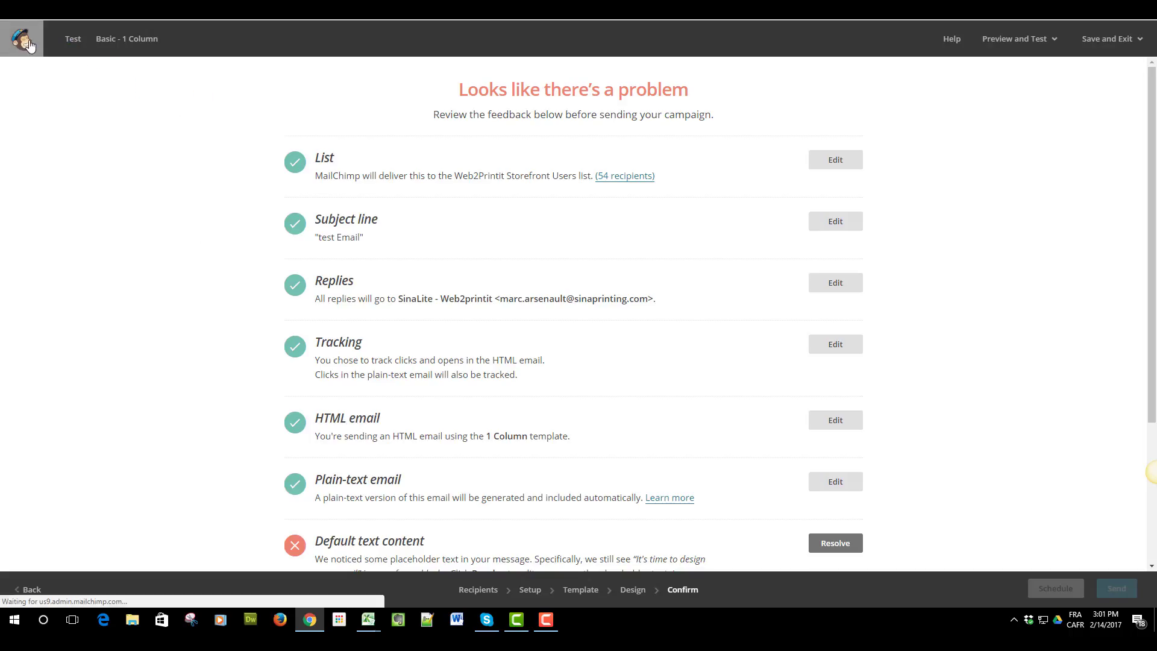
click(87, 45)
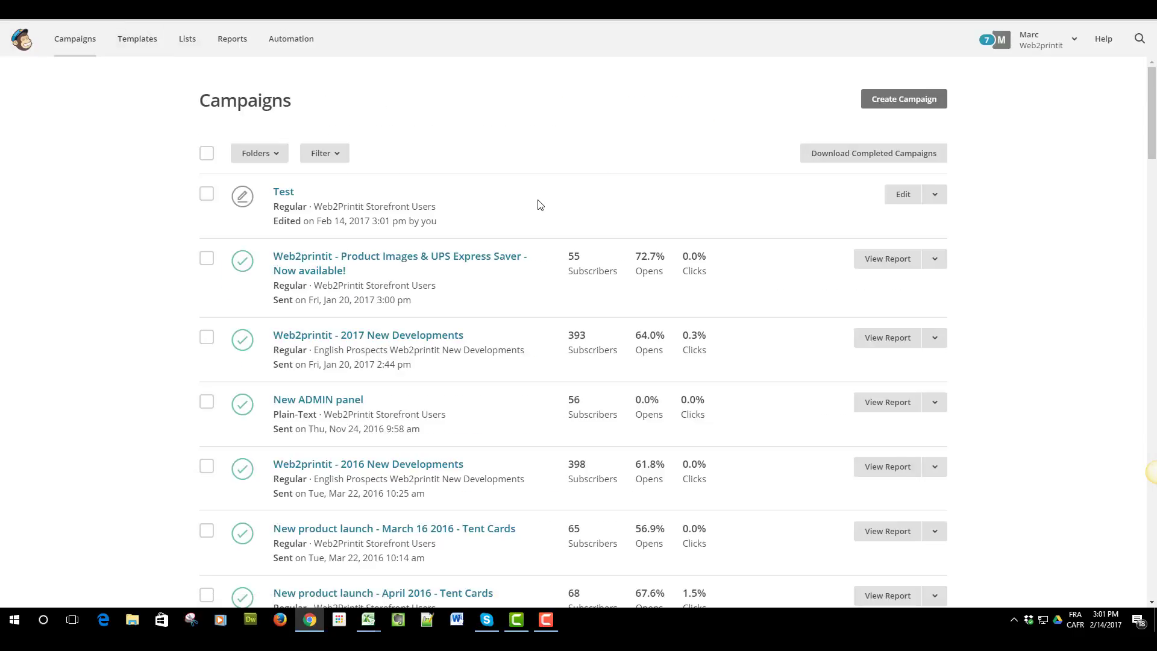
Step: Find the sent "Tear Cards - Now Available" campaign and review its report, including open statistics and 24-hour performance
scroll(538, 205, down, 5)
scroll(615, 331, down, 8)
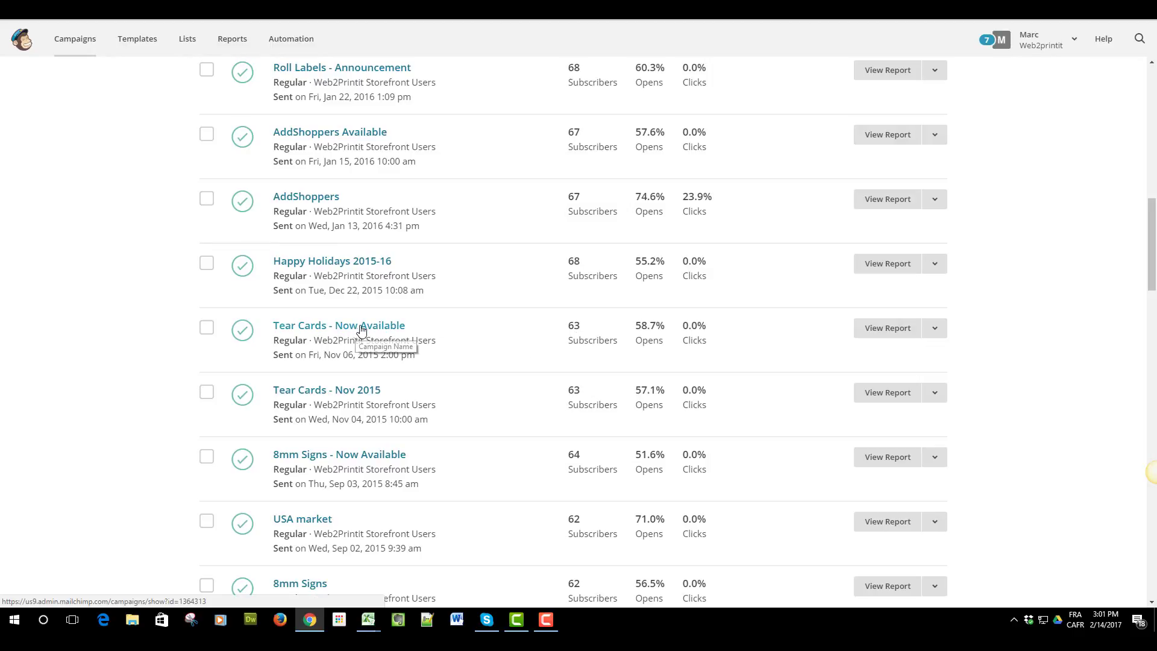
mouse_move(657, 320)
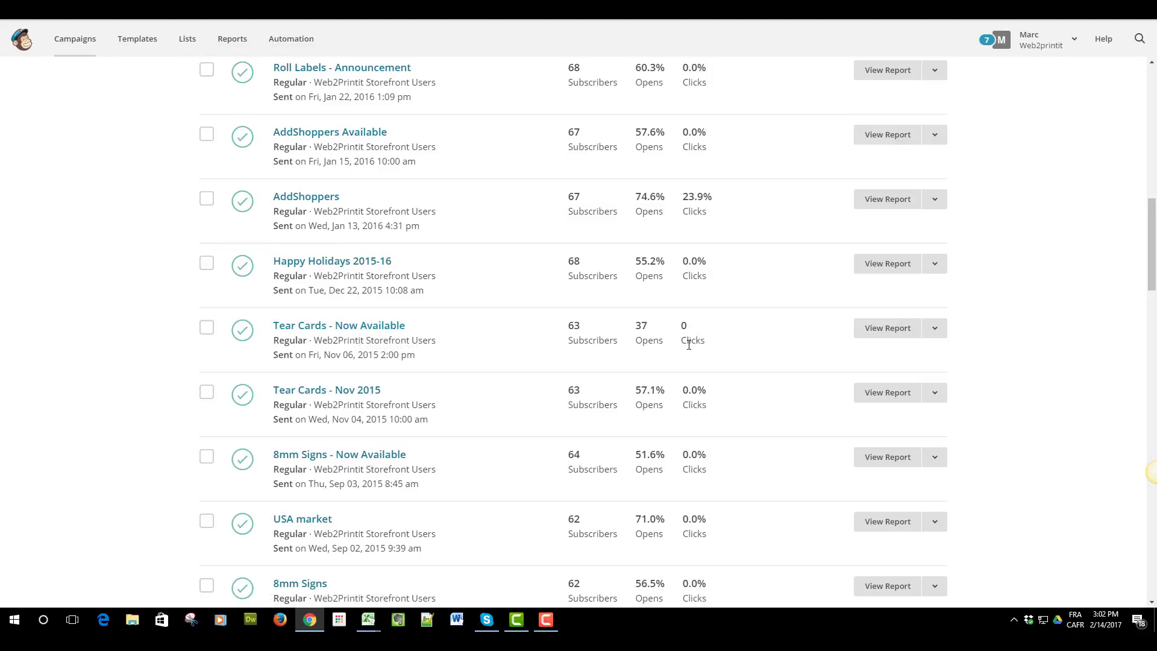
click(888, 329)
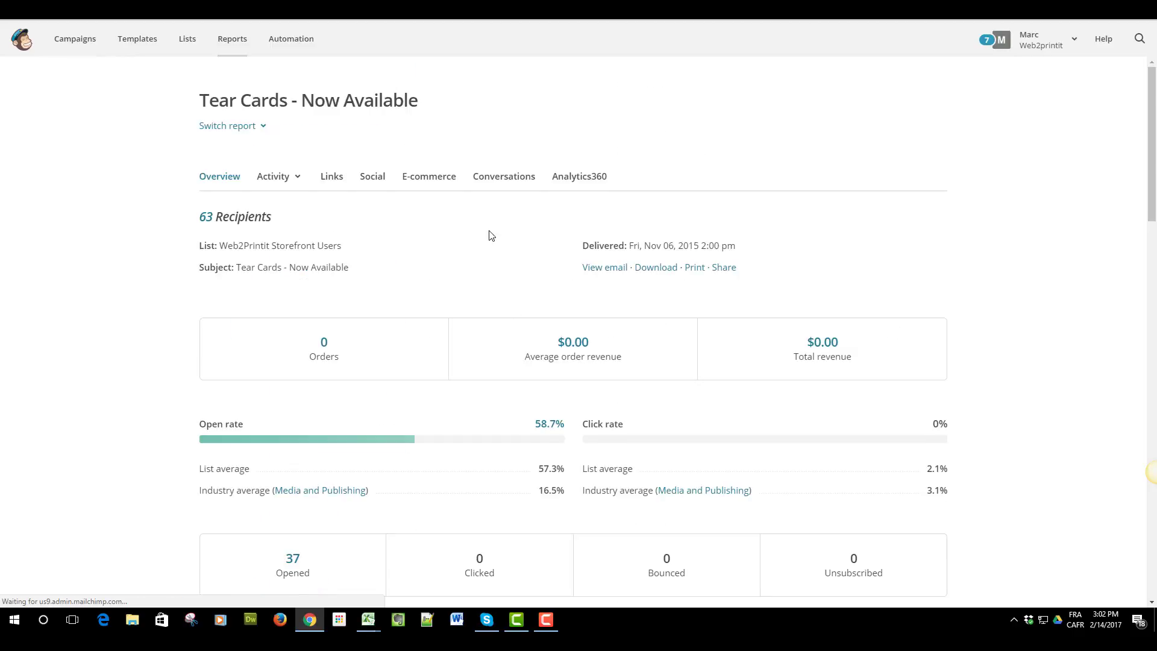
scroll(490, 233, down, 5)
scroll(490, 235, down, 7)
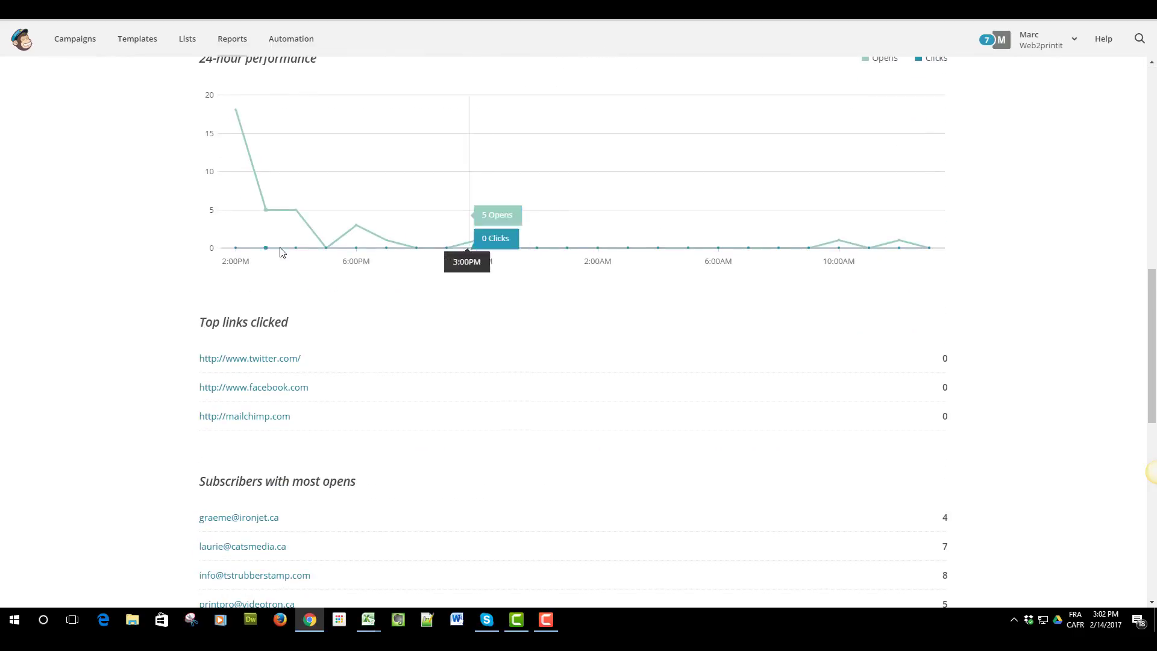
scroll(597, 239, up, 5)
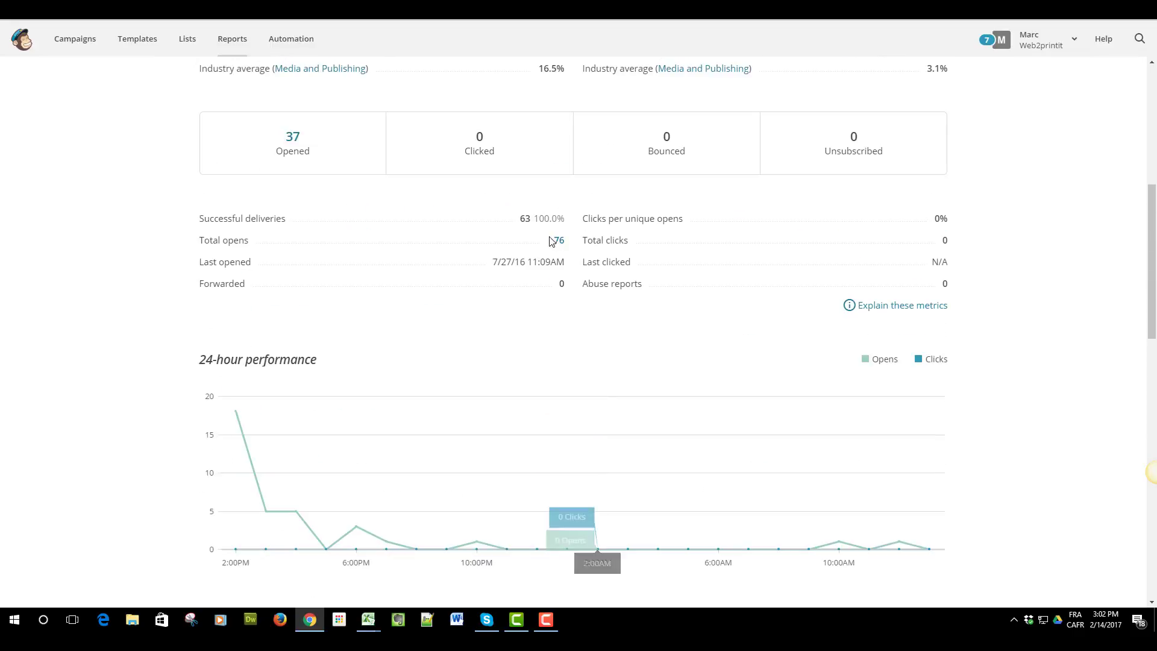